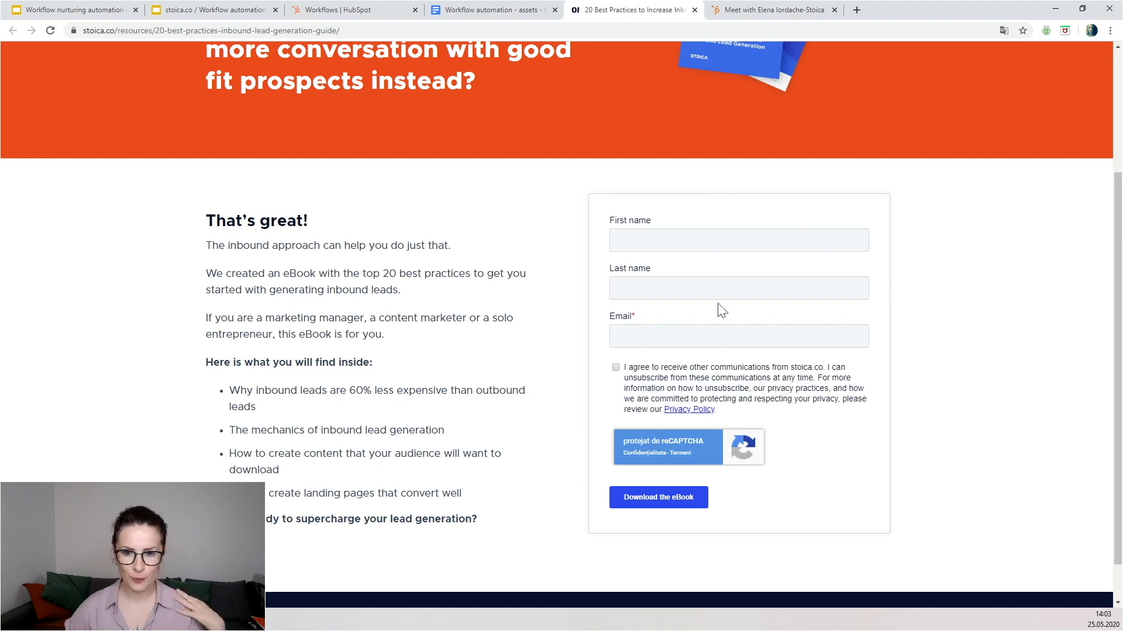
Step: Review the eBook landing page, the meeting booking page and the workflow logic diagram to understand the planned automation
scroll(699, 280, up, 3)
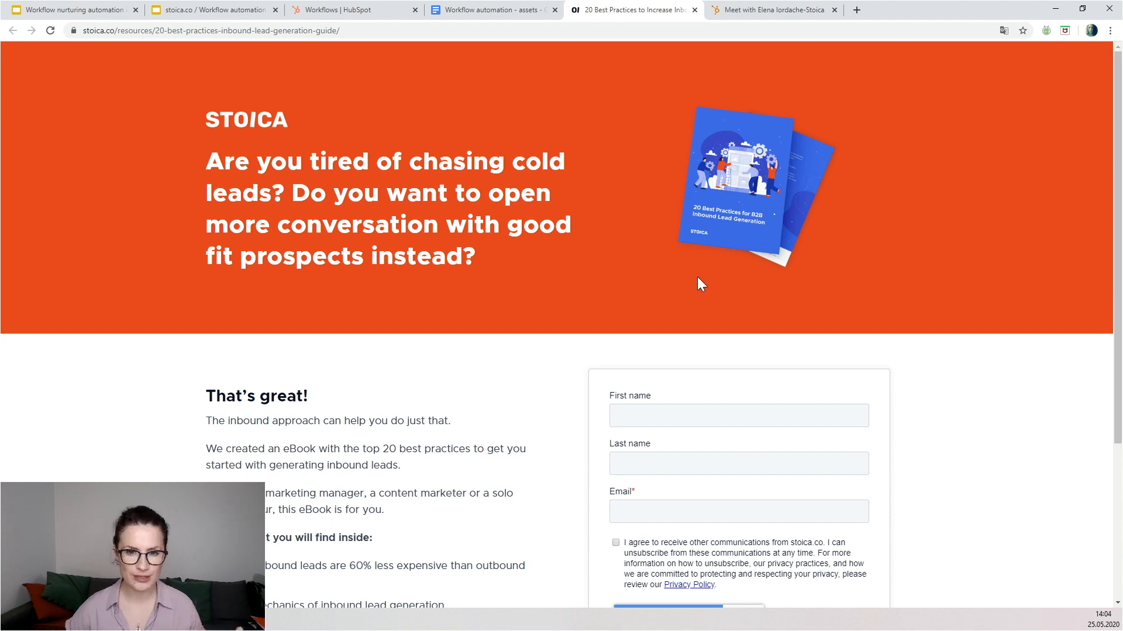
click(775, 11)
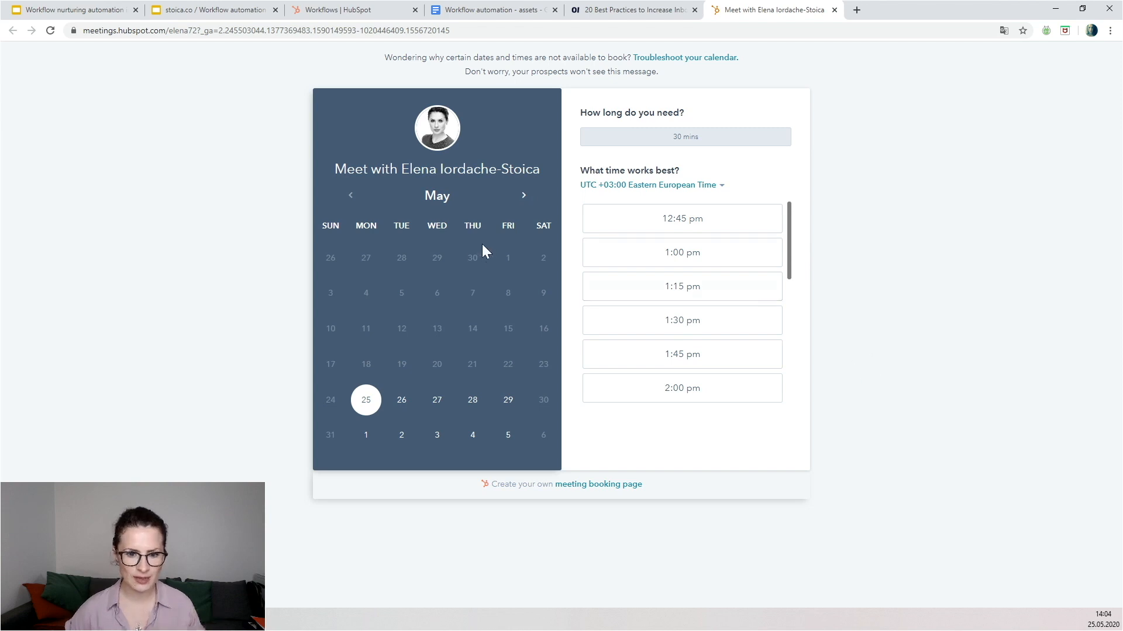
scroll(690, 270, down, 6)
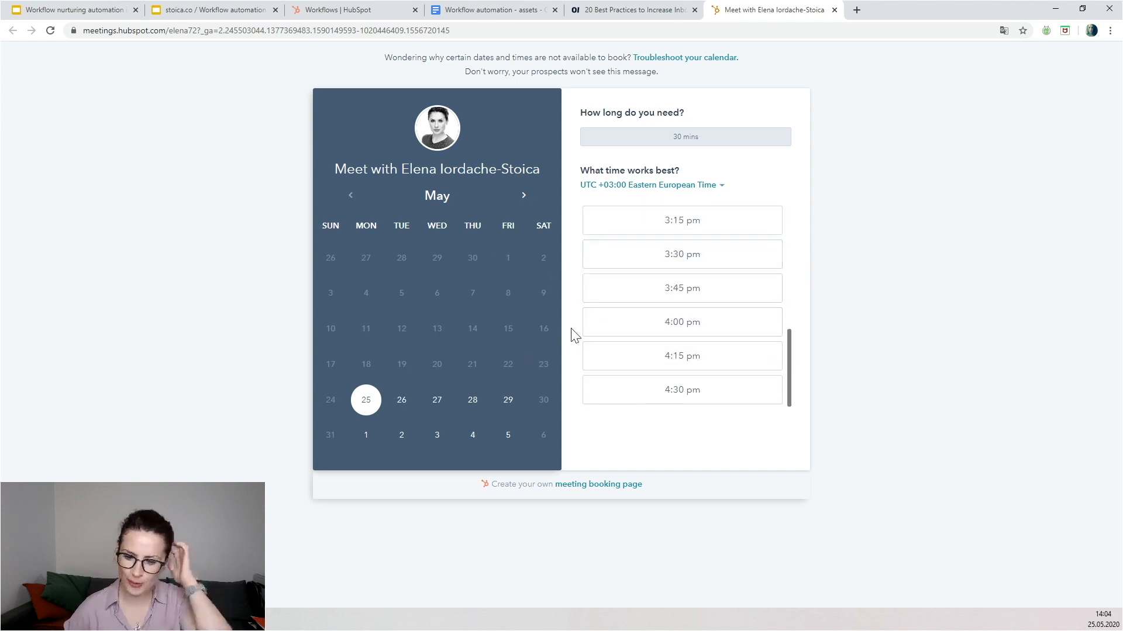
click(615, 11)
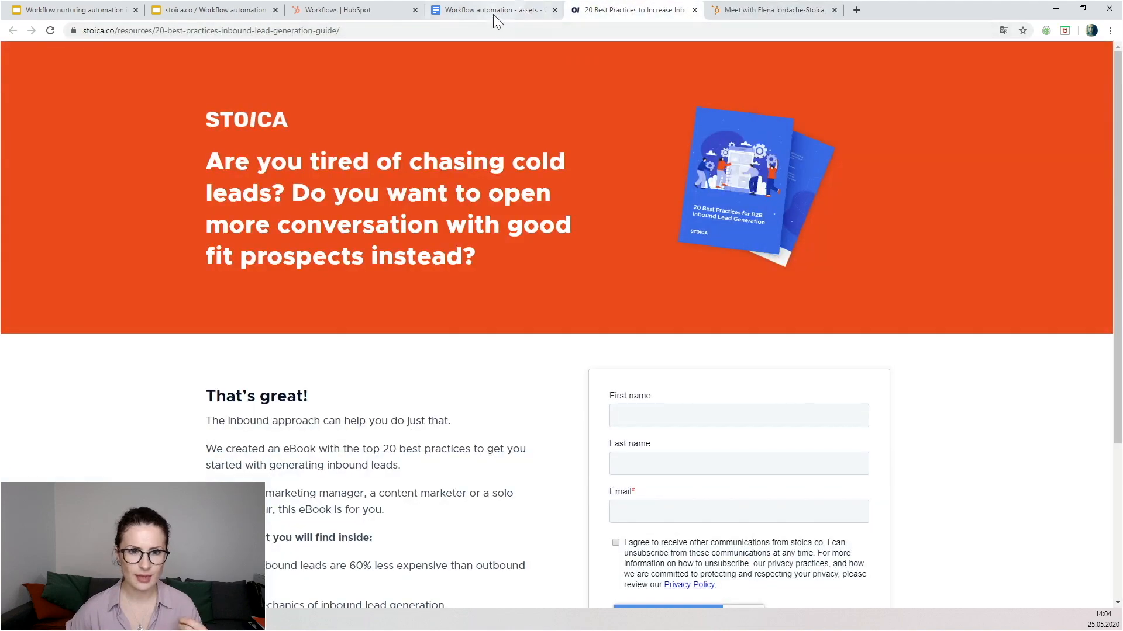
click(331, 13)
click(213, 17)
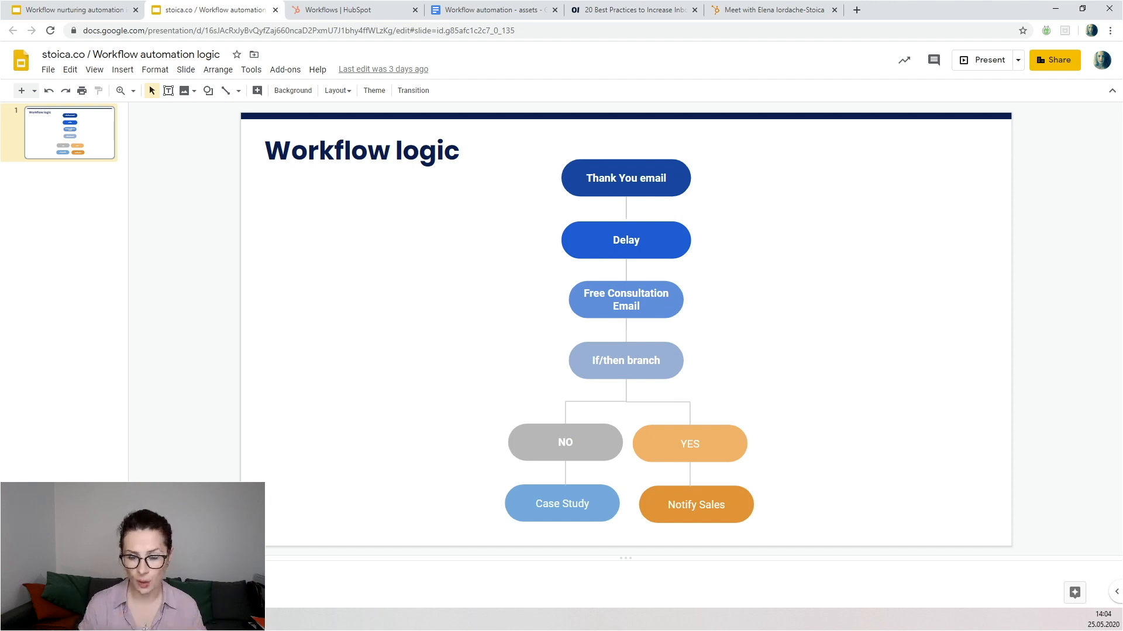
Step: Start a new HubSpot workflow and name it "[May 2020] Lead generation eBook to consultation flow", copied from the workflow automation assets document
click(338, 13)
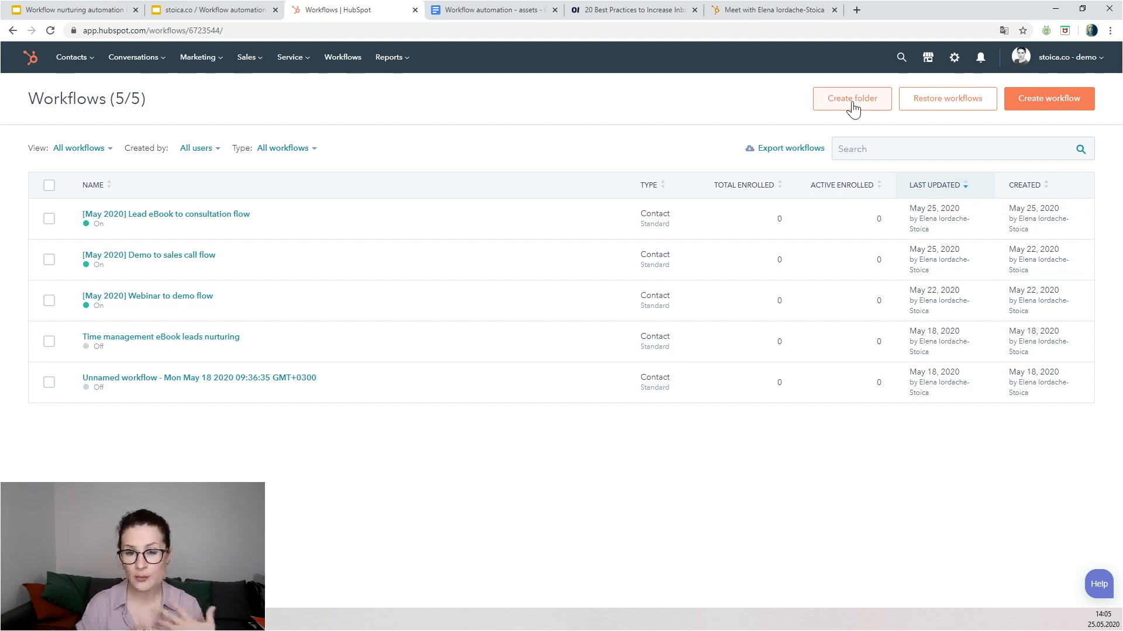
click(1048, 105)
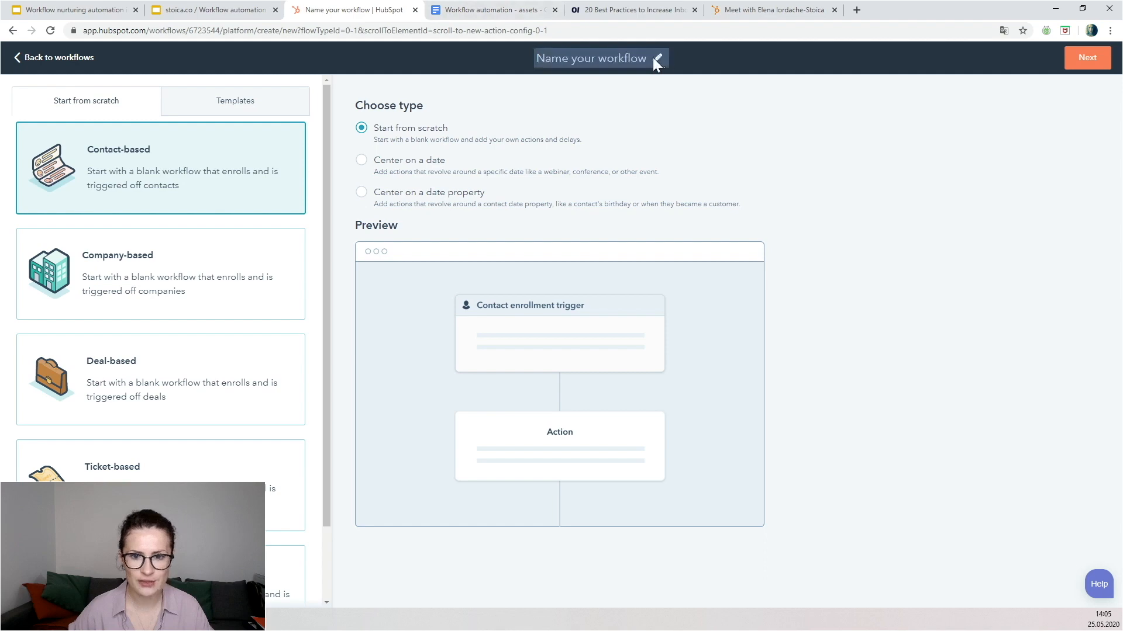
click(479, 10)
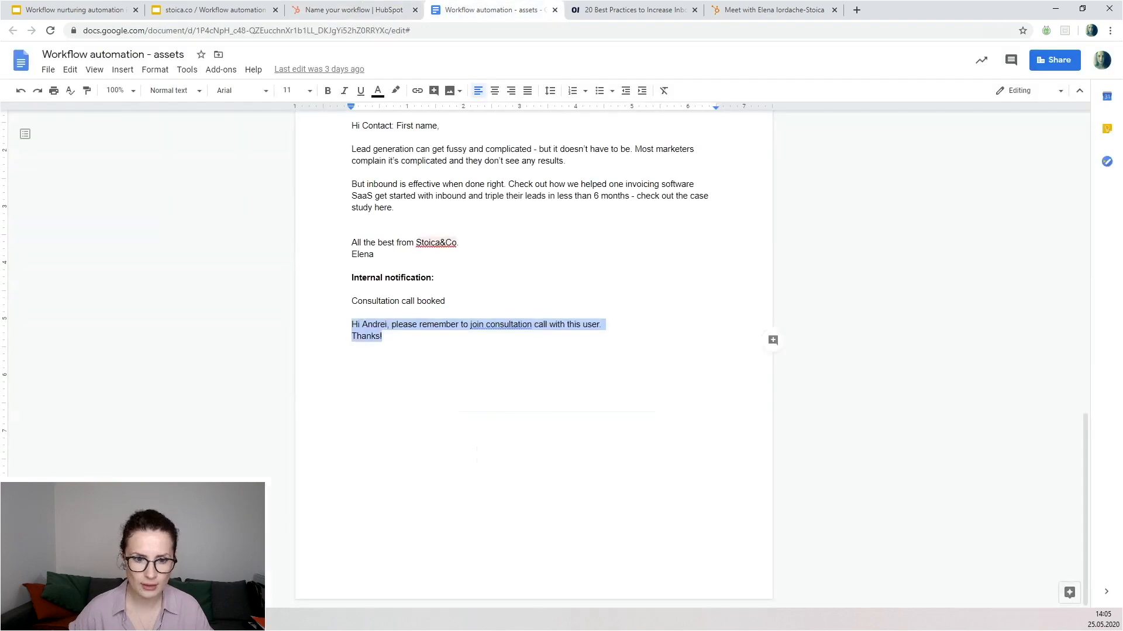
scroll(533, 357, up, 5)
scroll(473, 357, up, 2)
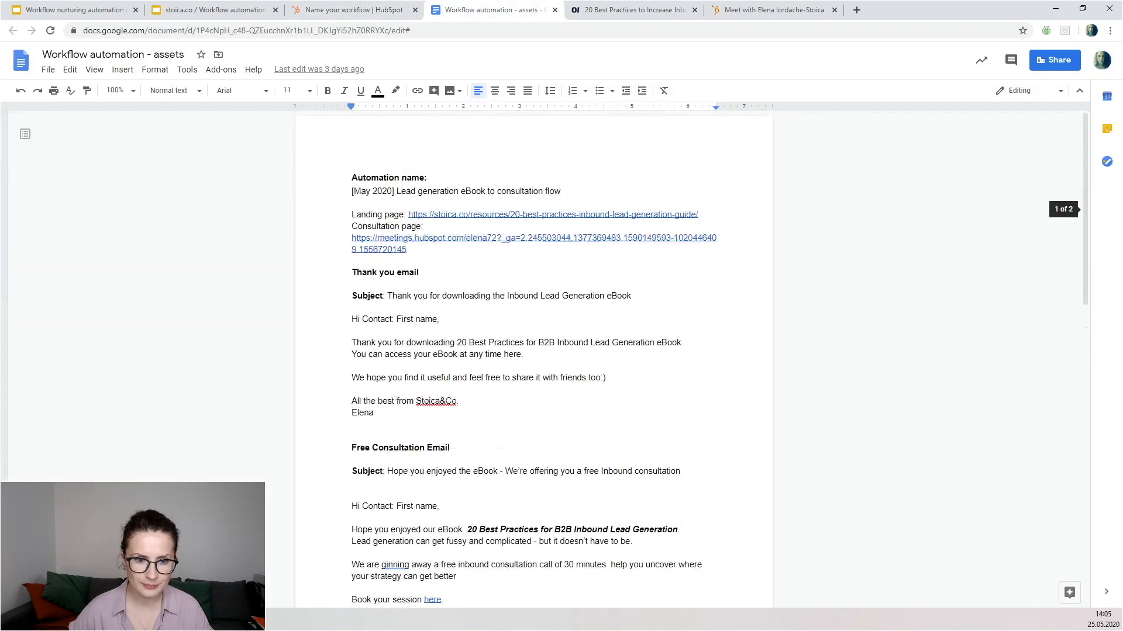
triple_click(439, 191)
key(ctrl+c)
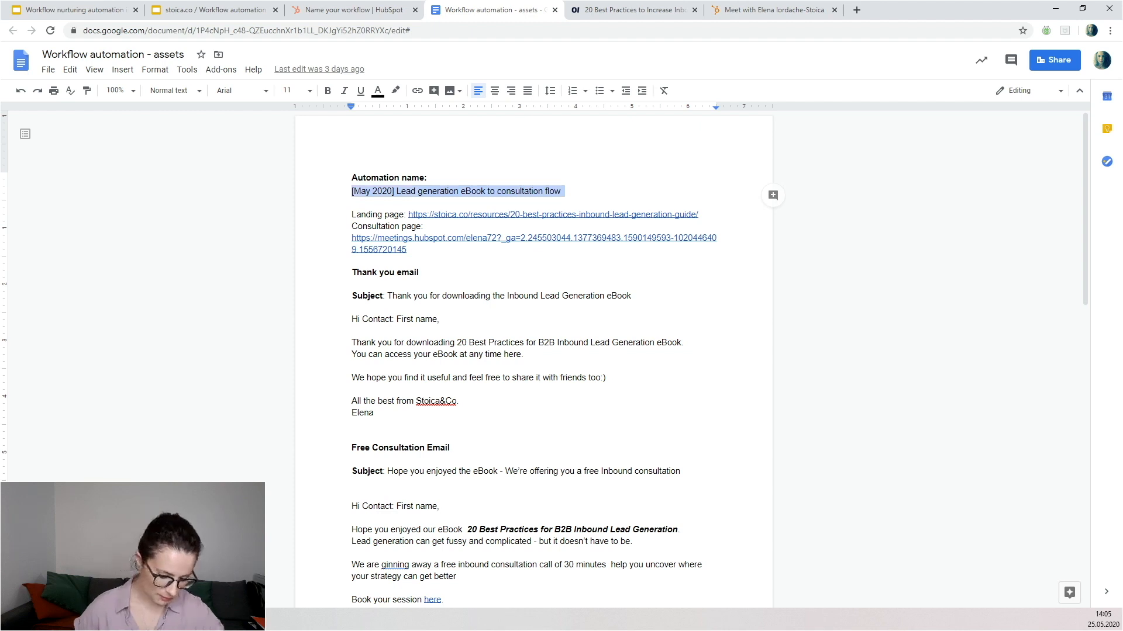
click(384, 12)
click(585, 58)
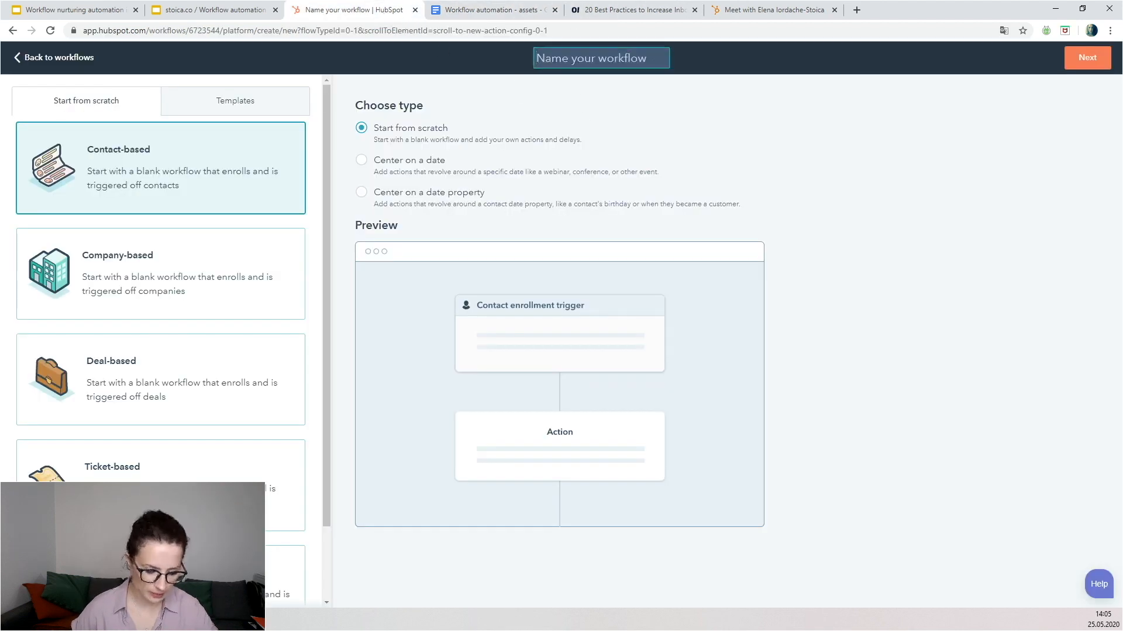
key(ctrl+v)
click(736, 114)
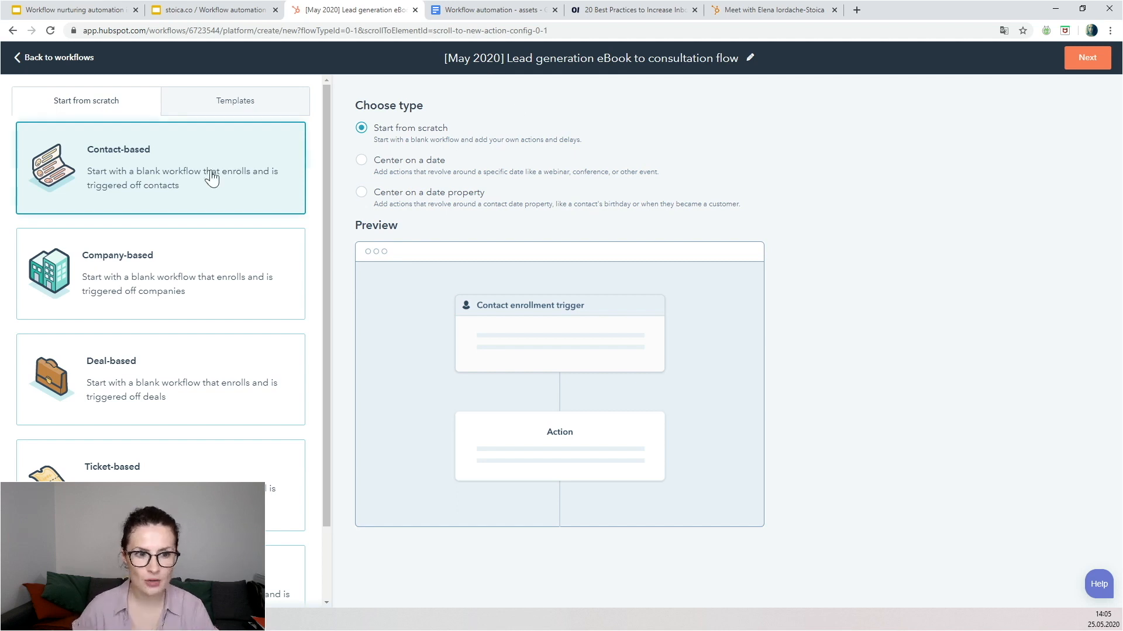
Step: Glance at the workflow templates, but create the workflow as a blank contact-based one started from scratch
click(202, 105)
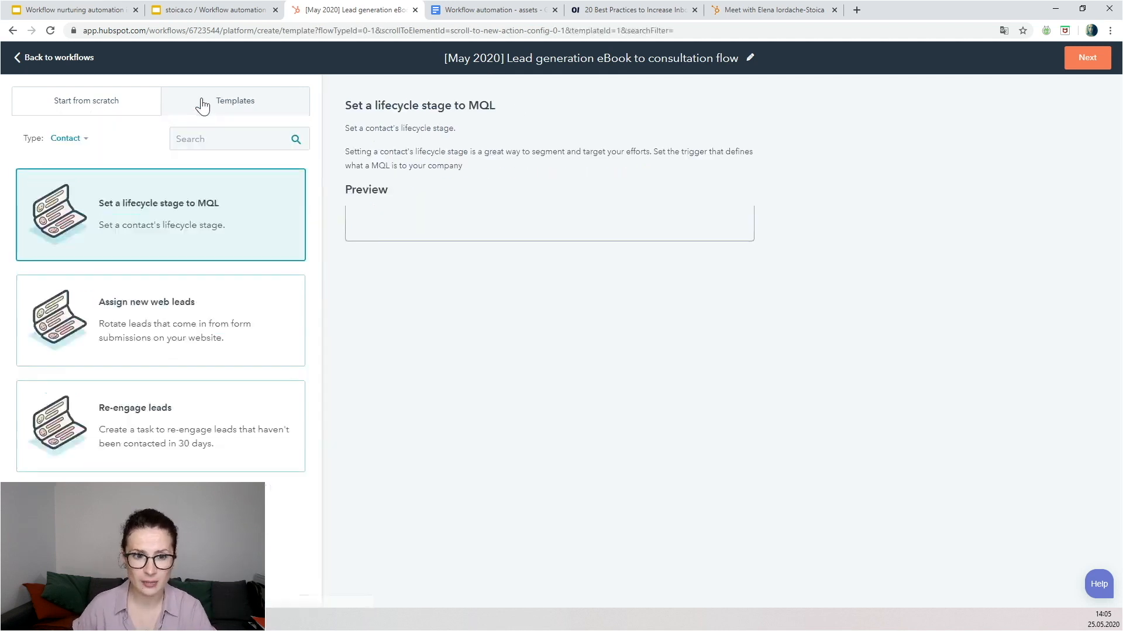
click(110, 110)
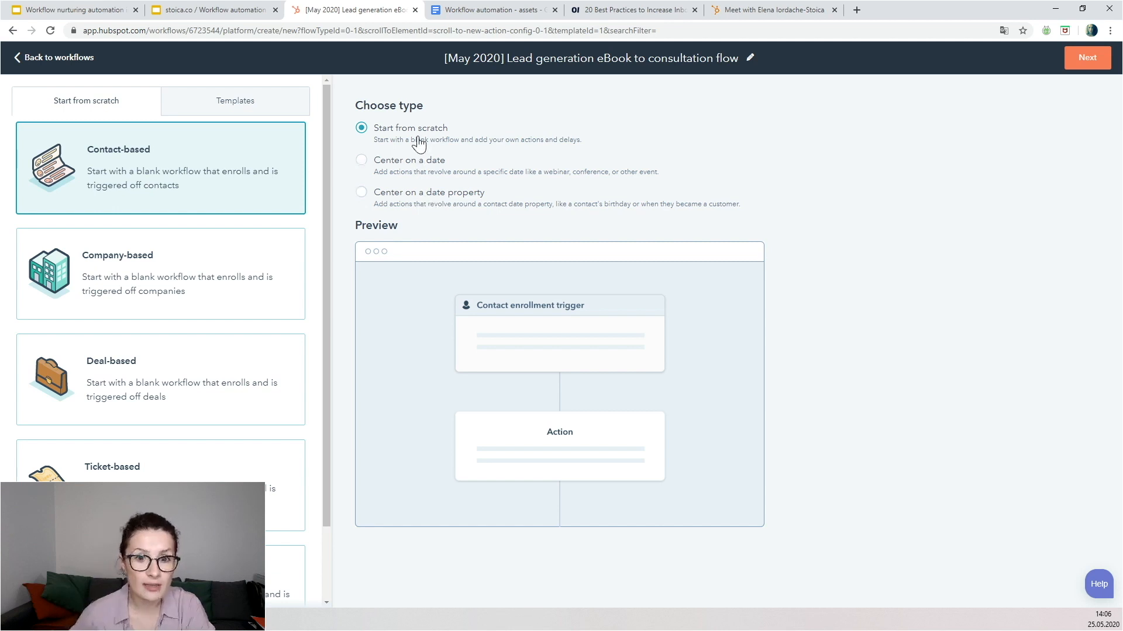
click(1088, 63)
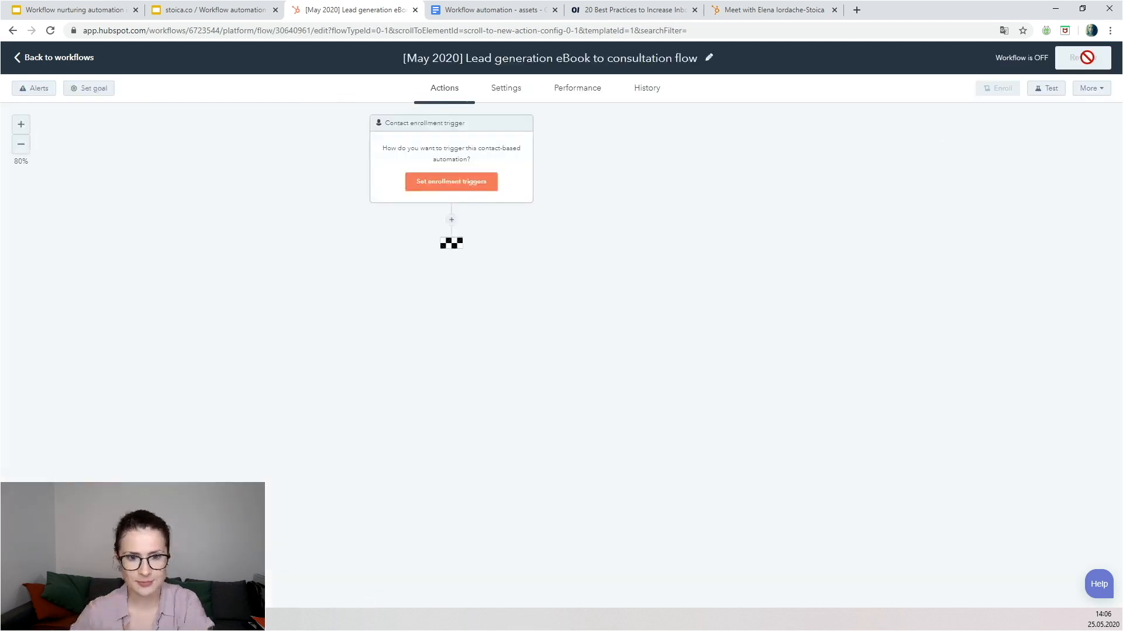
Step: Set the workflow goal to a form submission of the Meetings Link form on any page and save it
click(93, 88)
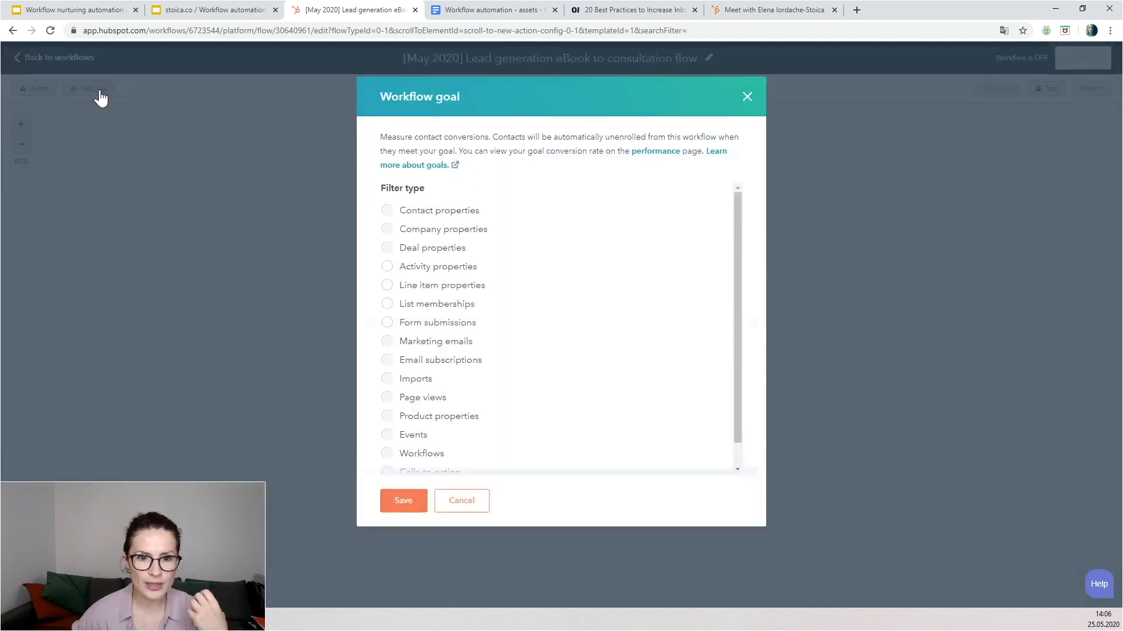
click(654, 9)
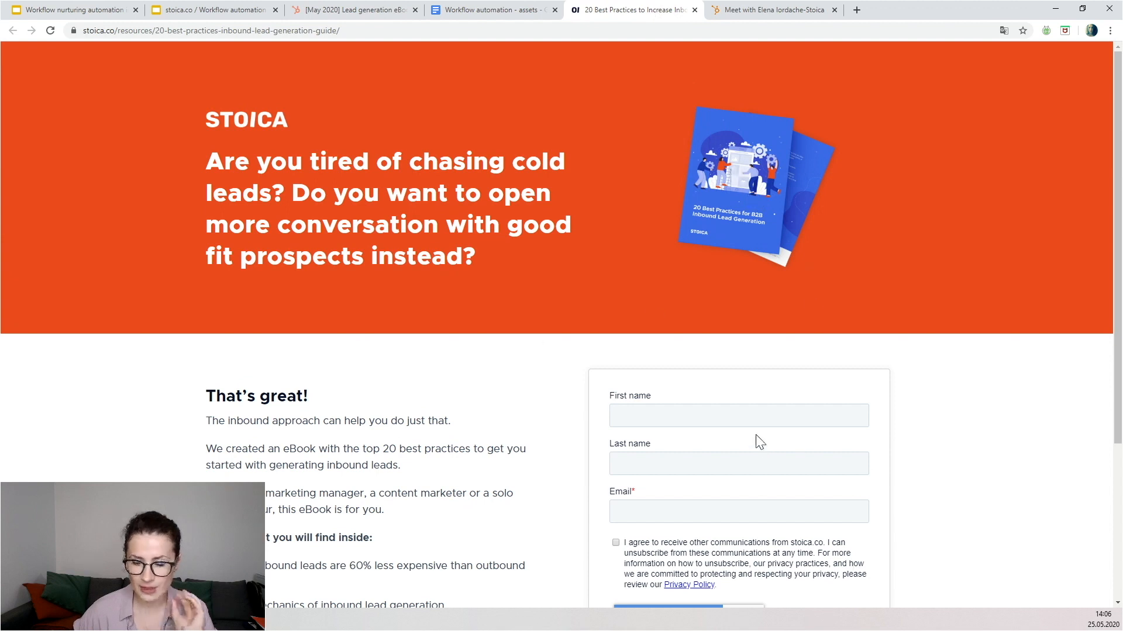
click(735, 13)
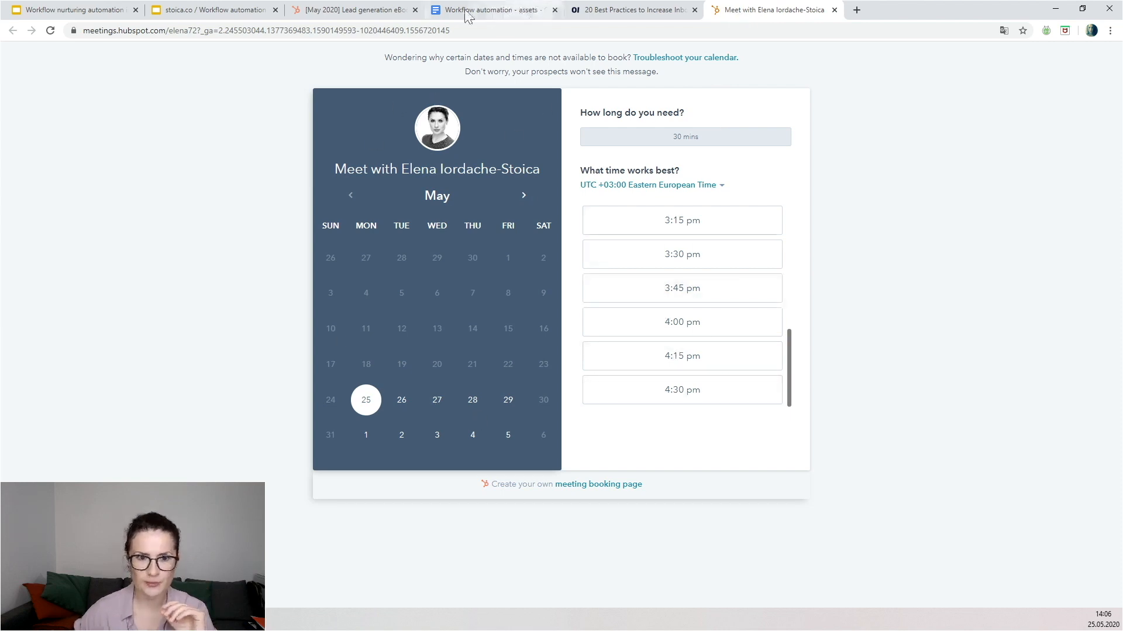
click(387, 12)
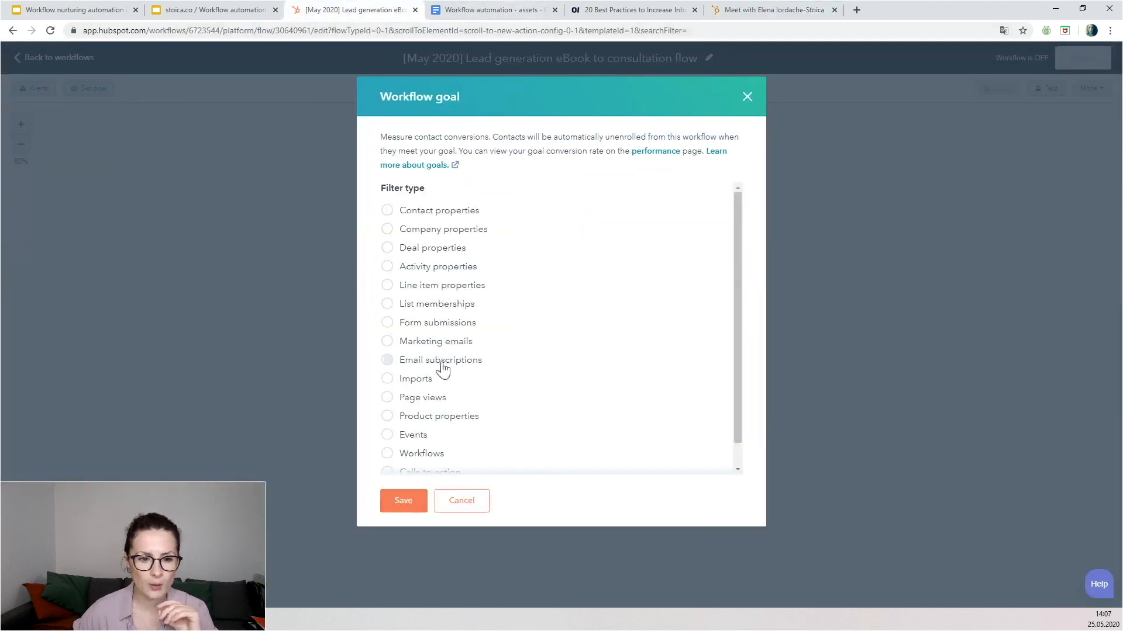
click(433, 323)
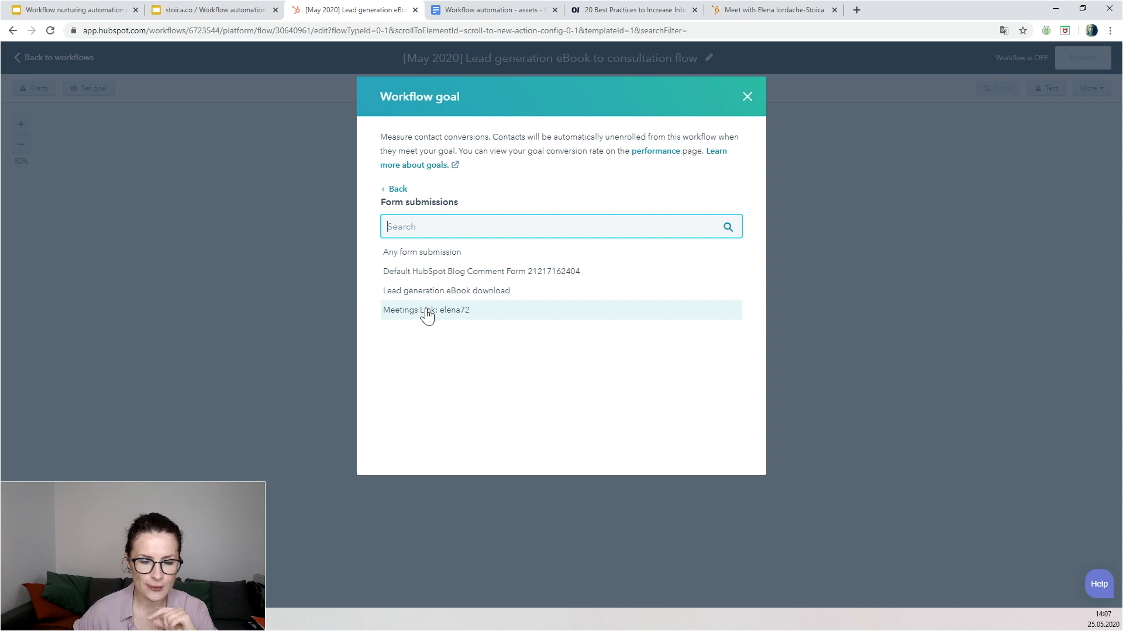
click(427, 312)
click(422, 418)
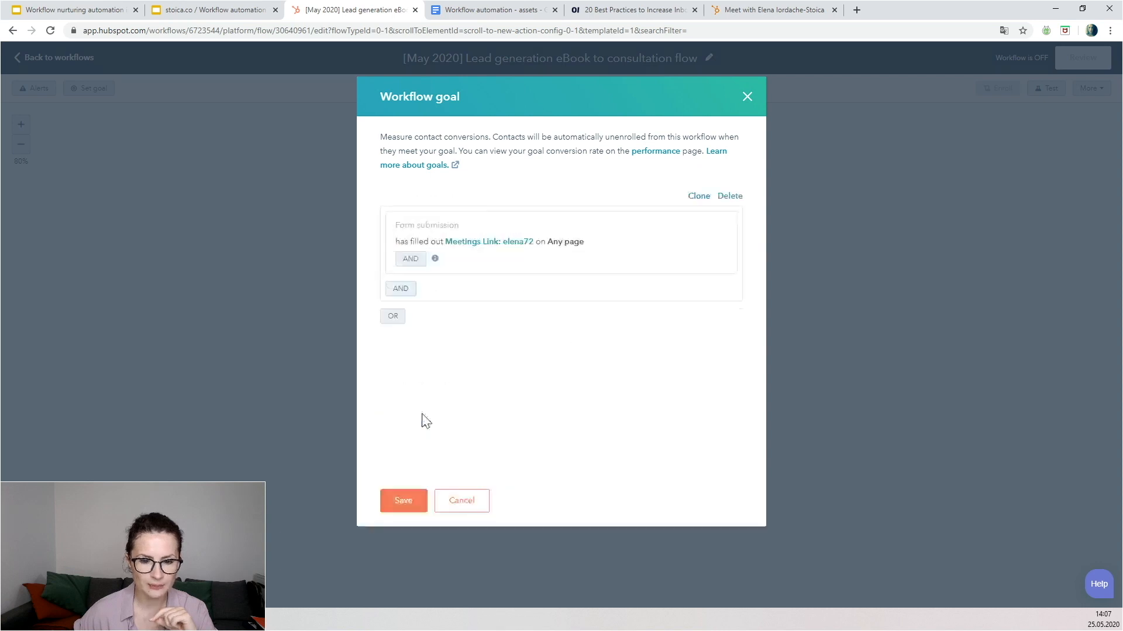
click(387, 504)
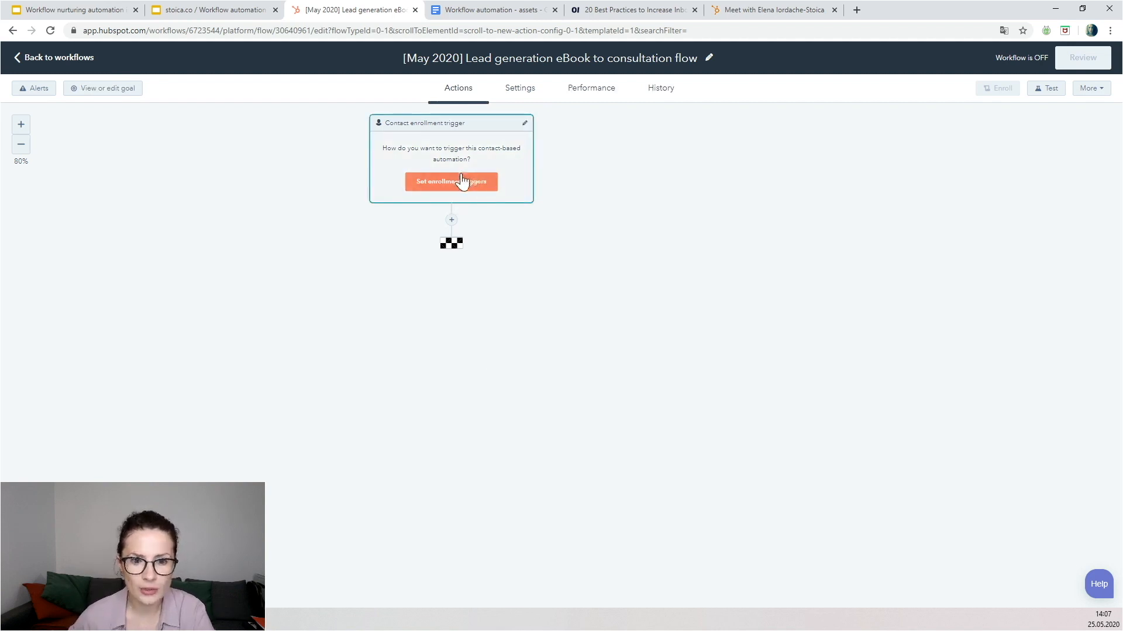
Step: Set the enrollment trigger to a form submission of "Lead generation eBook download" on any page and save it
click(28, 124)
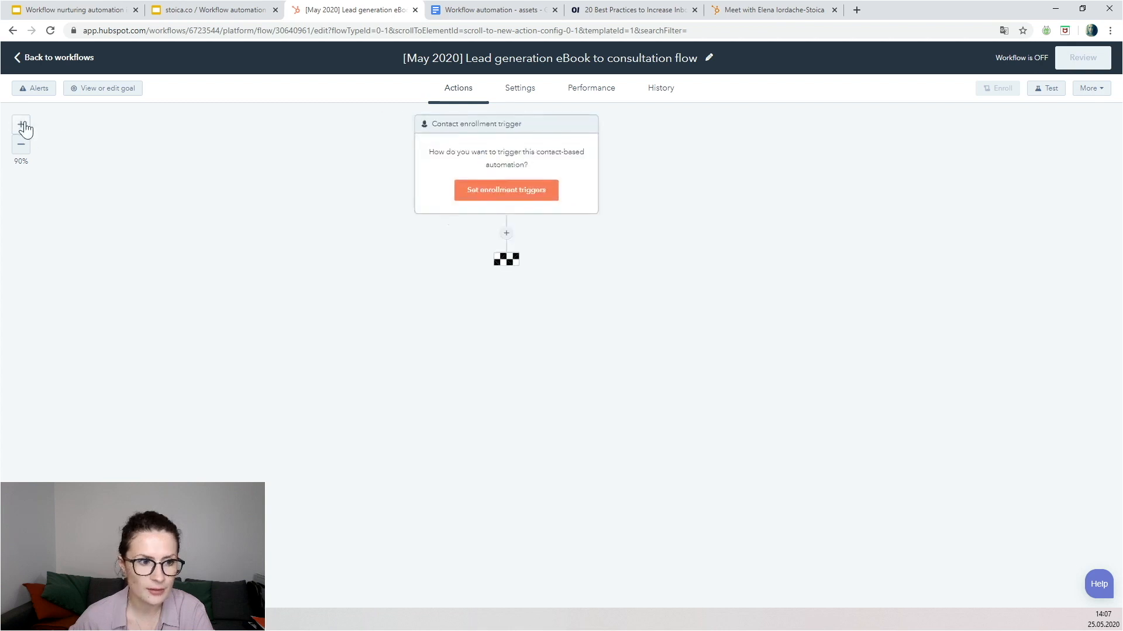
click(28, 124)
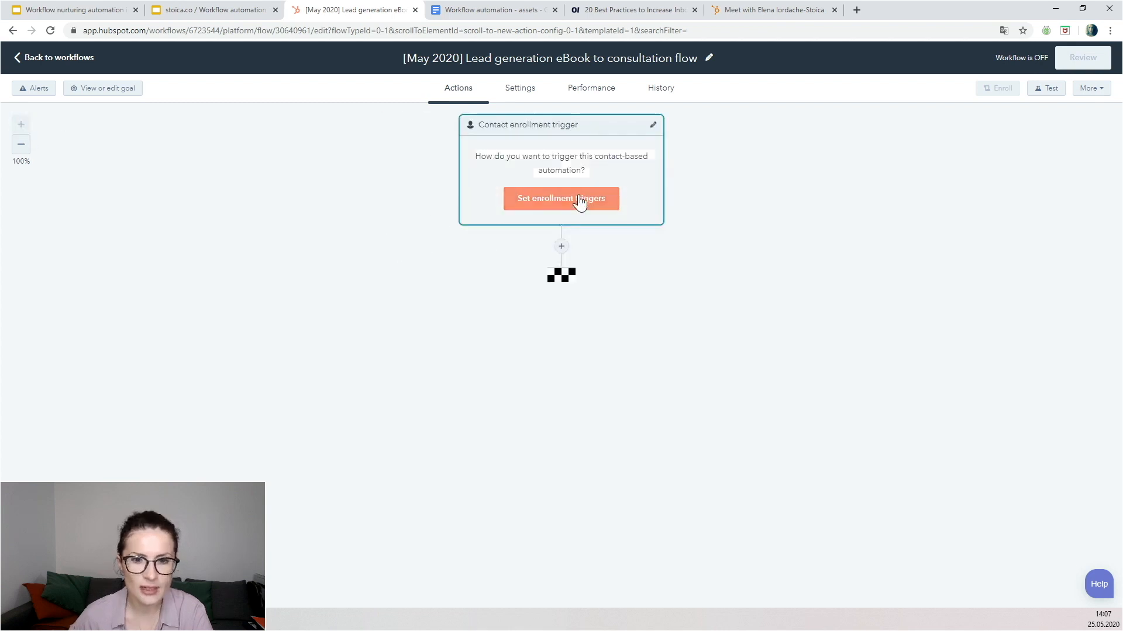
click(551, 200)
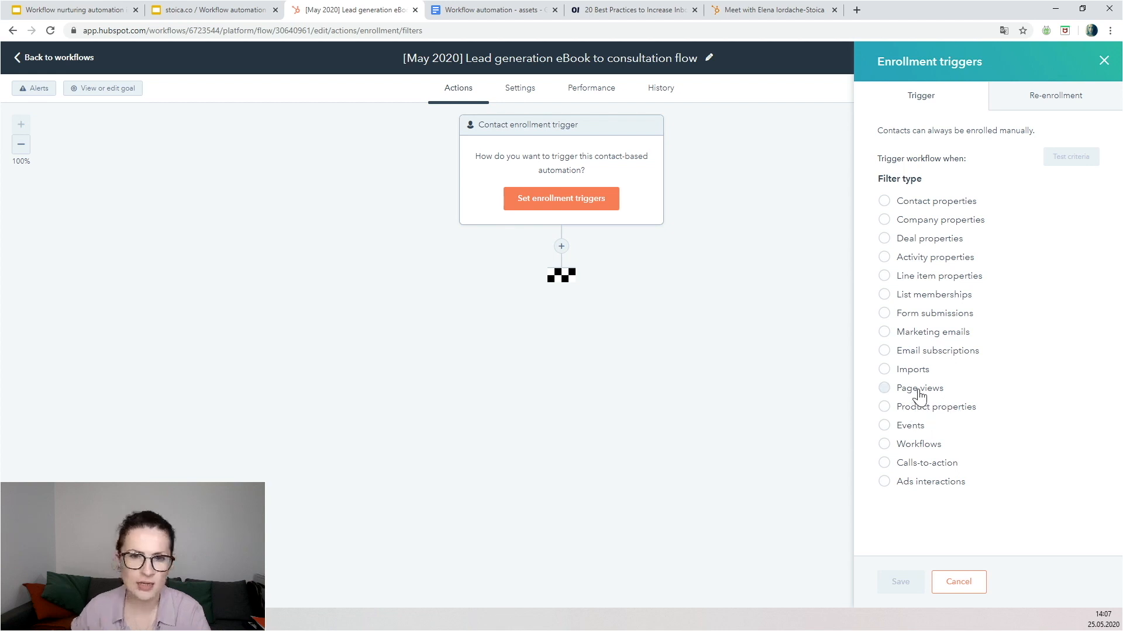
click(926, 318)
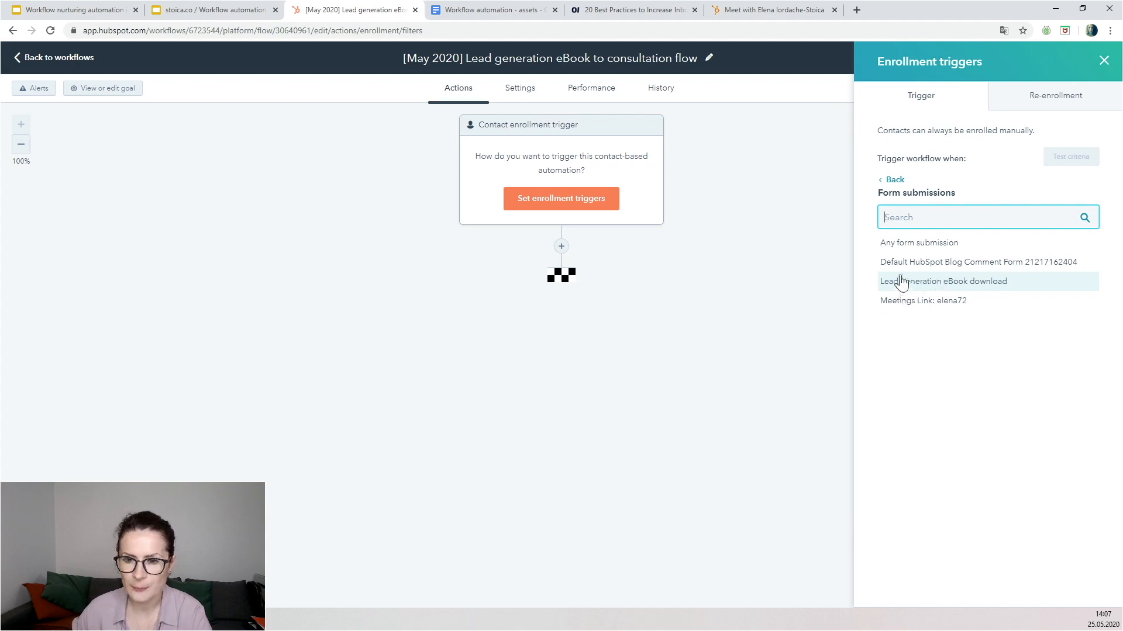
click(639, 10)
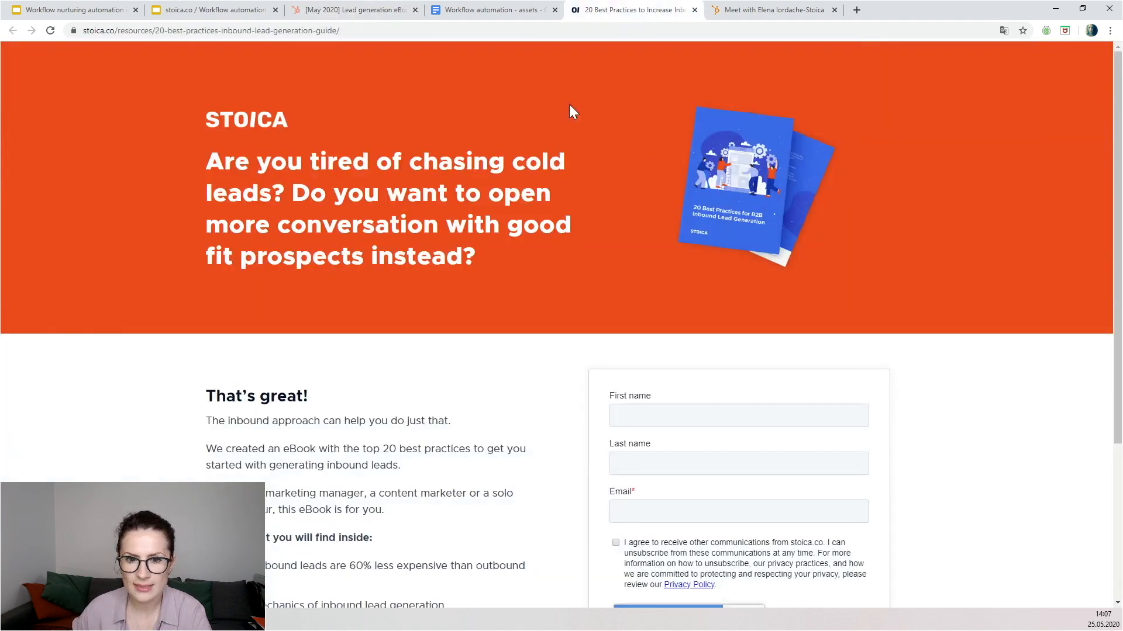
click(354, 10)
click(905, 283)
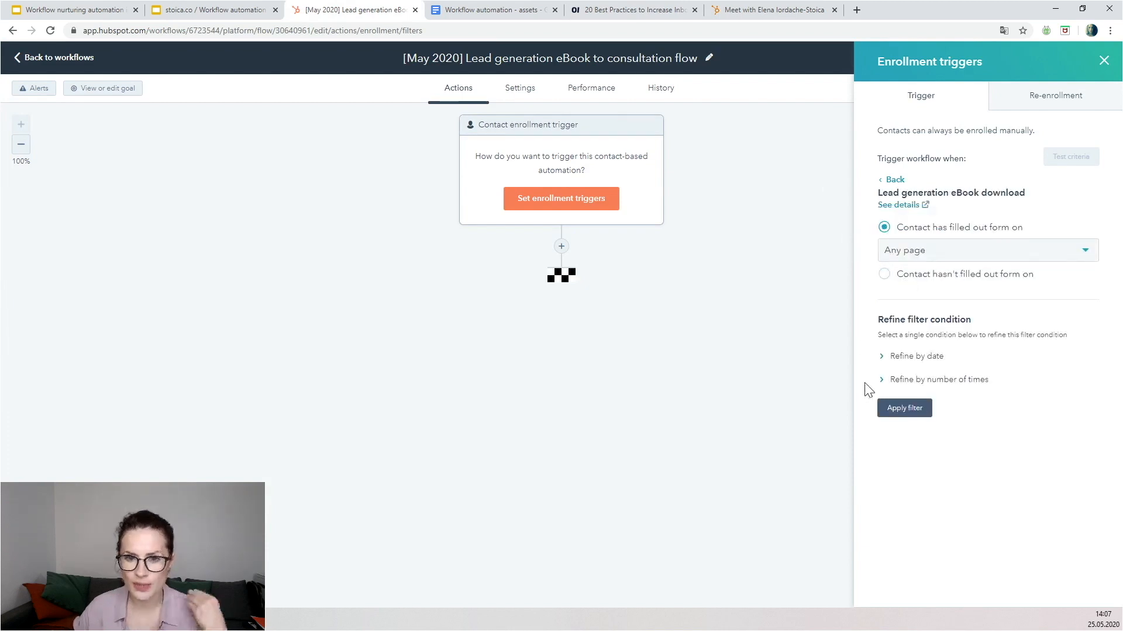
click(903, 411)
click(901, 584)
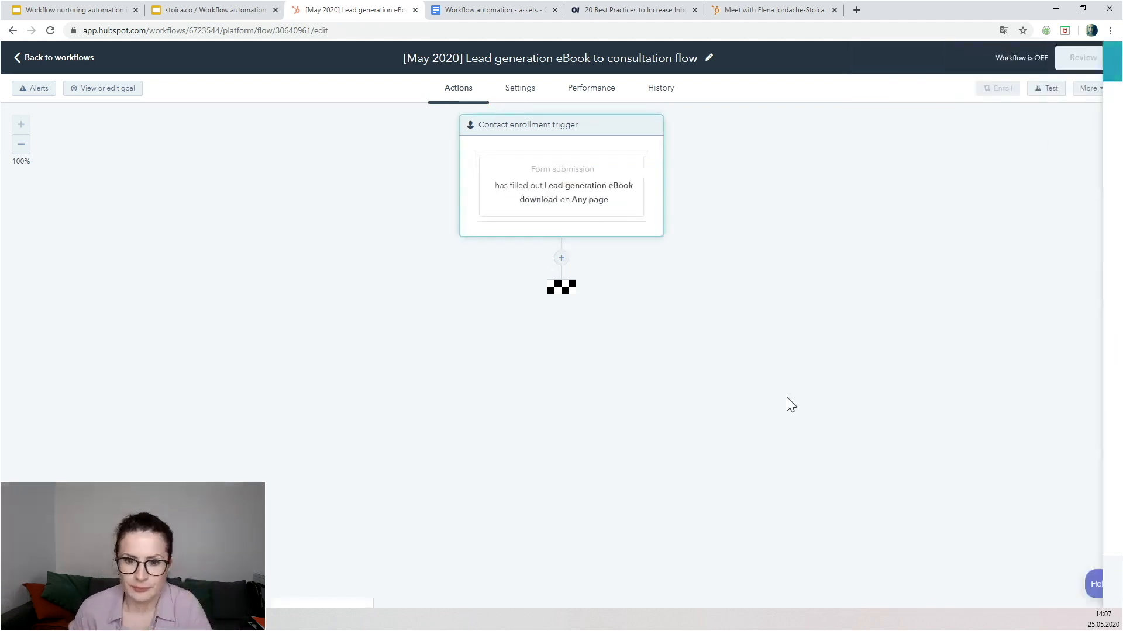
Step: Add a send email action below the trigger using the "[Inbound Lead gen eBook download] Thank You email"
click(562, 258)
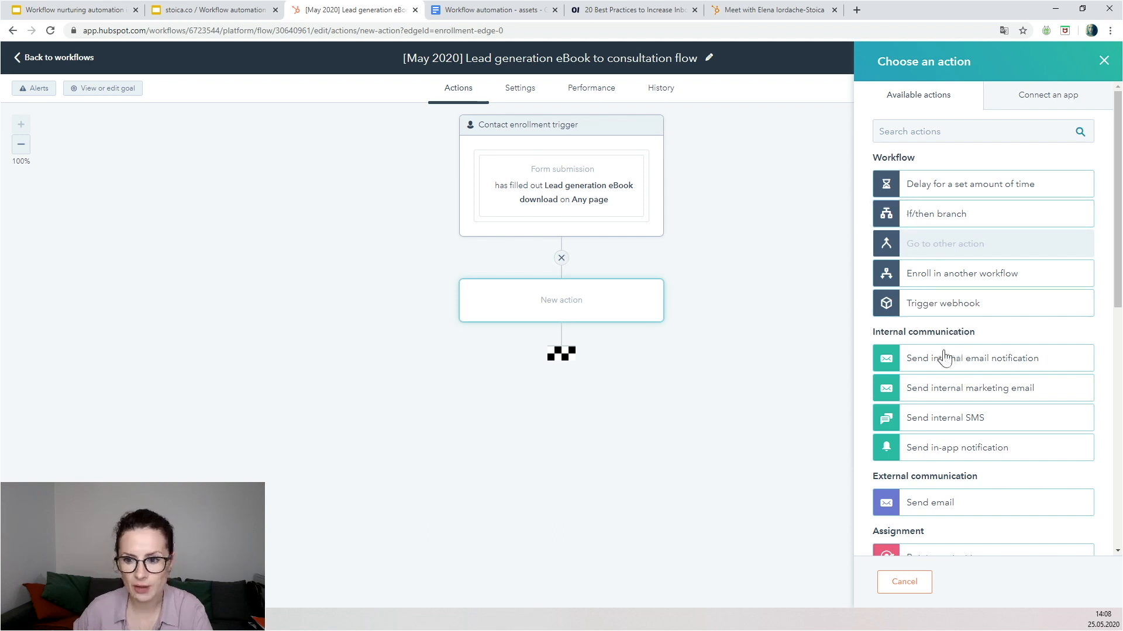
scroll(943, 357, down, 1)
click(945, 447)
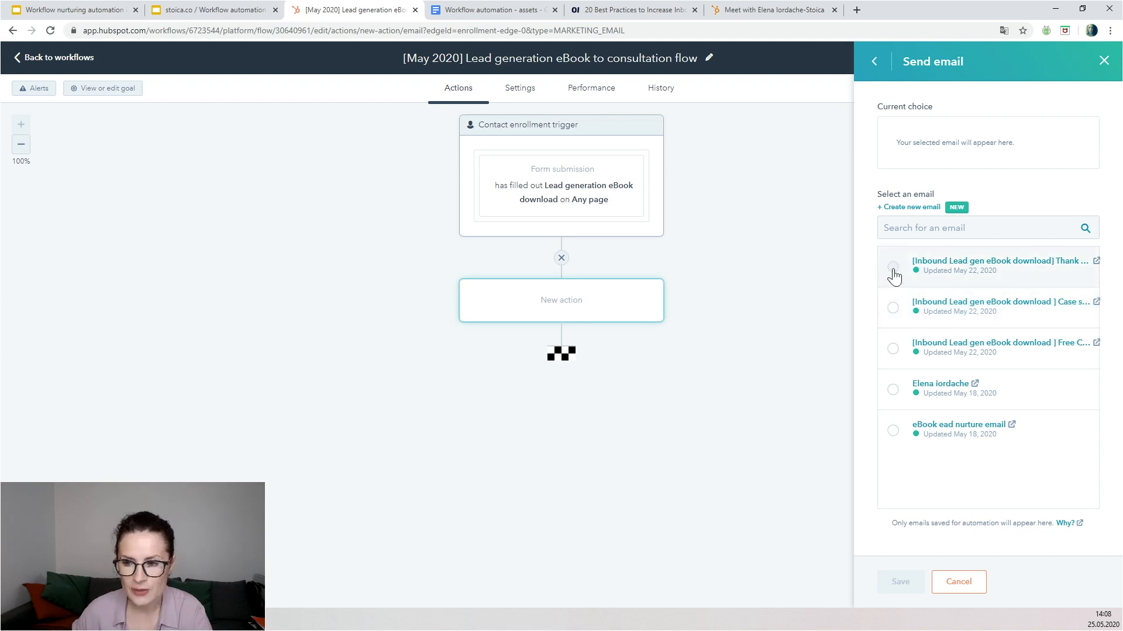
click(892, 269)
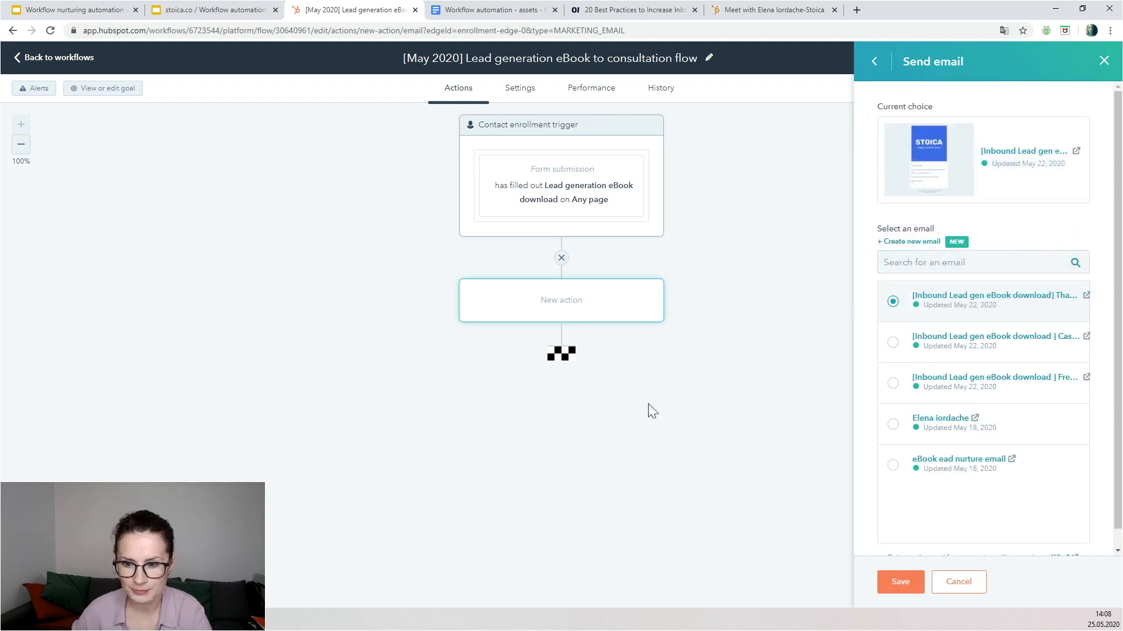
click(907, 581)
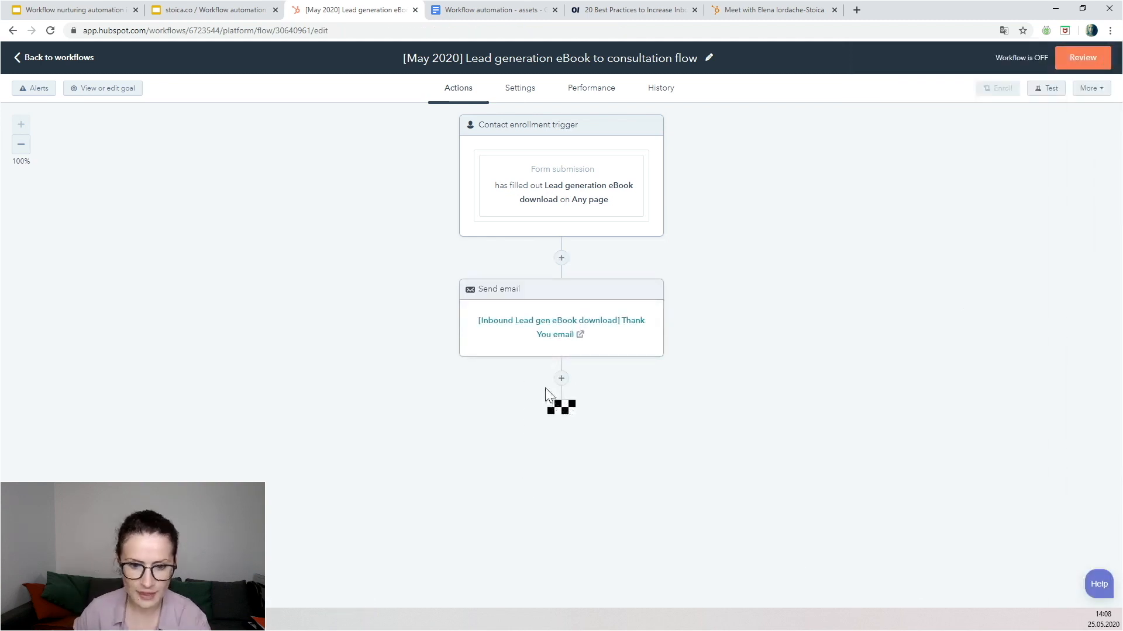
Step: Add a 3-day delay for a set amount of time below the thank you email action and save it
click(561, 382)
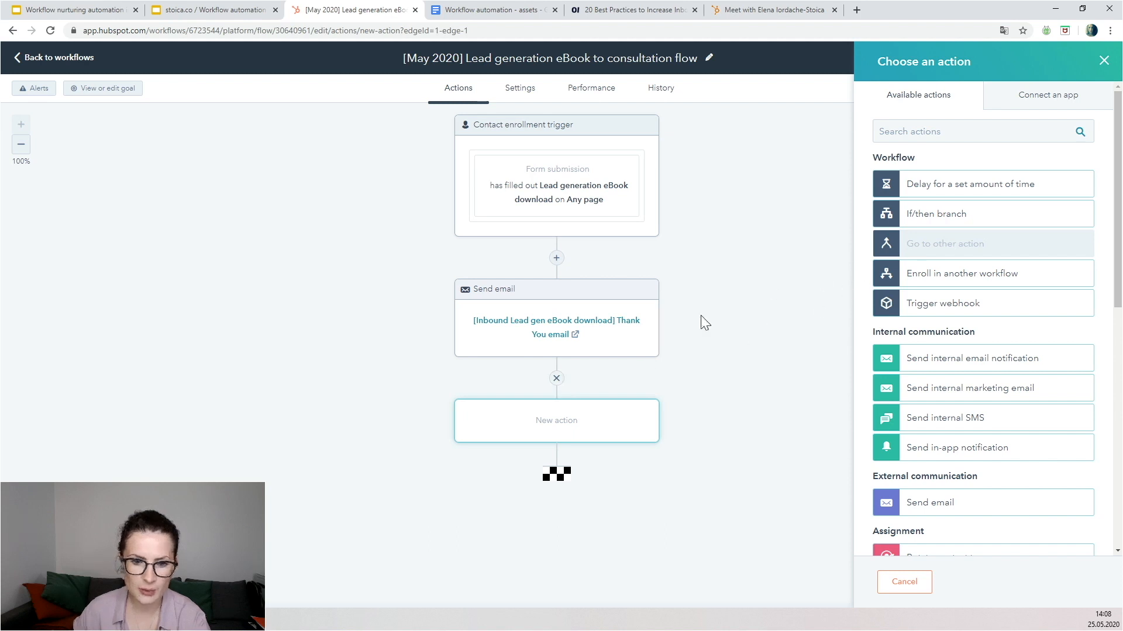
click(929, 193)
click(918, 162)
click(918, 162)
click(918, 162)
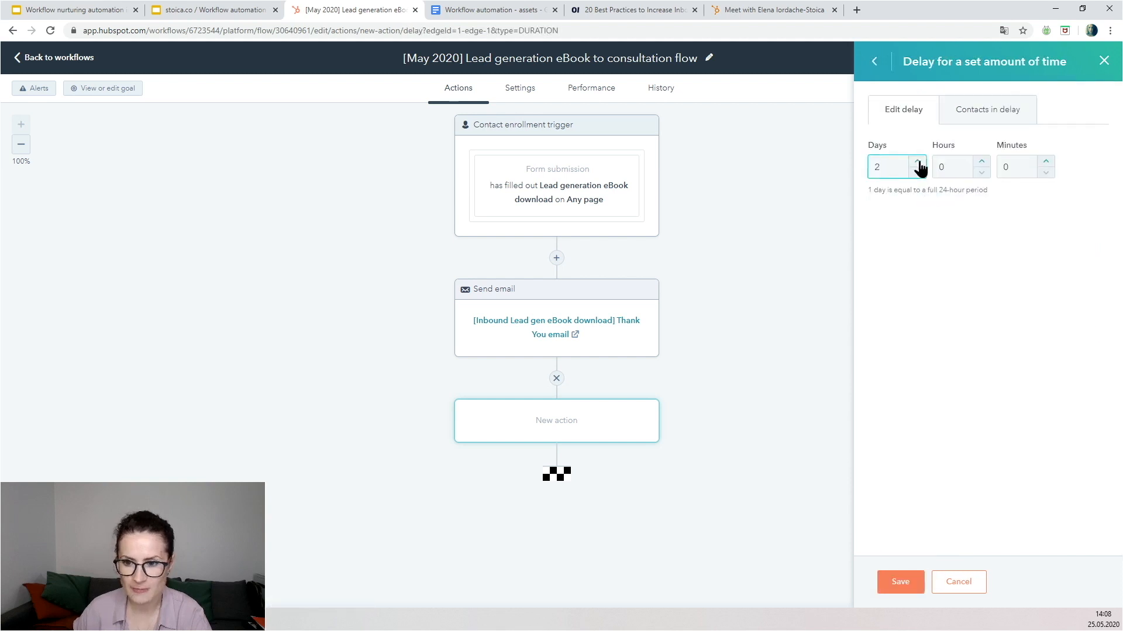
click(911, 588)
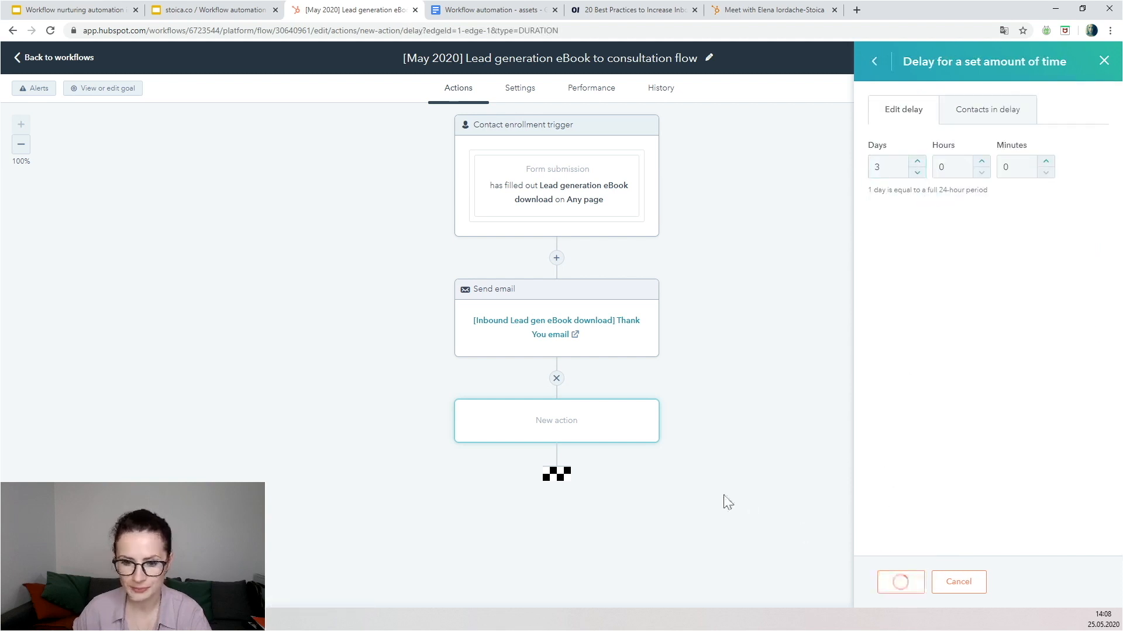
Step: Add a send email action below the 3-day delay using the "[Inbound Lead gen eBook download ] Free Consultation Email"
scroll(666, 387, down, 2)
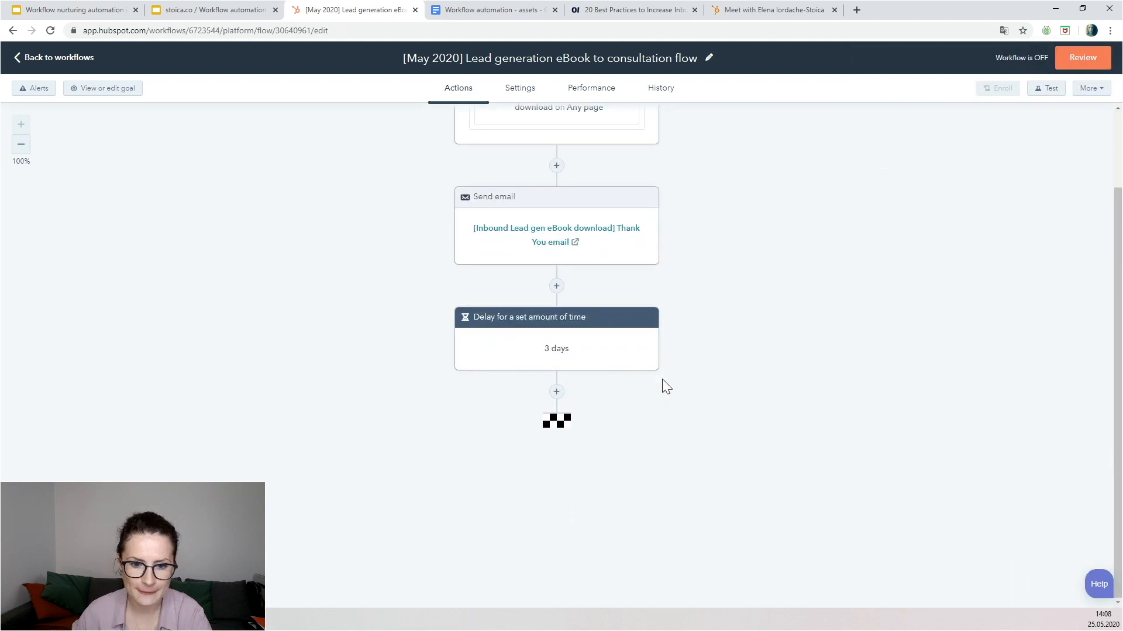
click(556, 393)
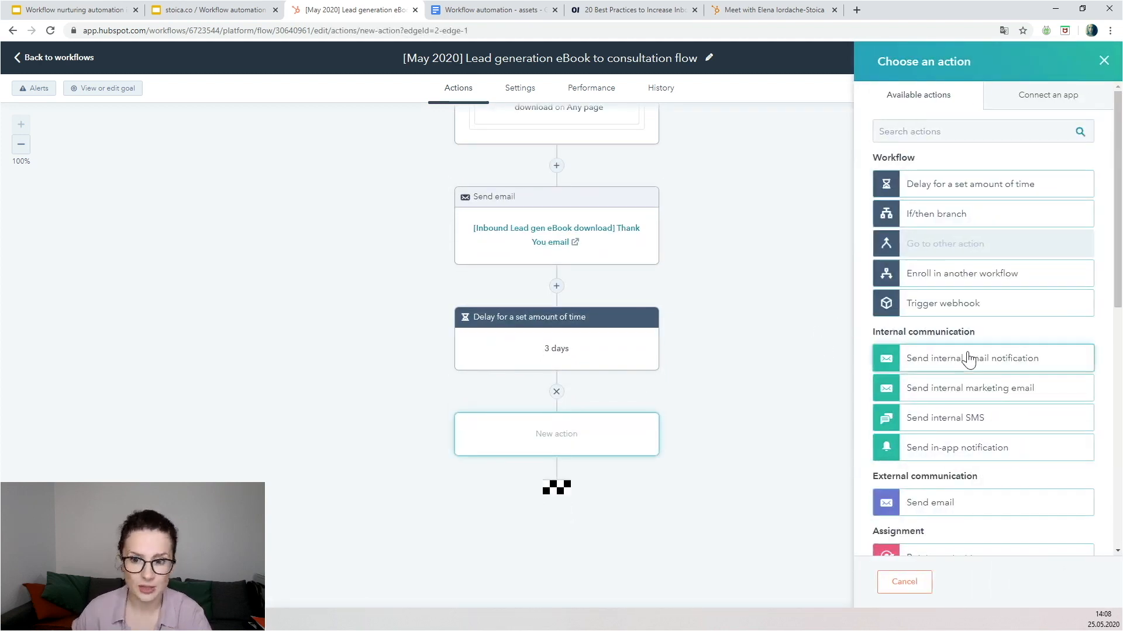
click(970, 503)
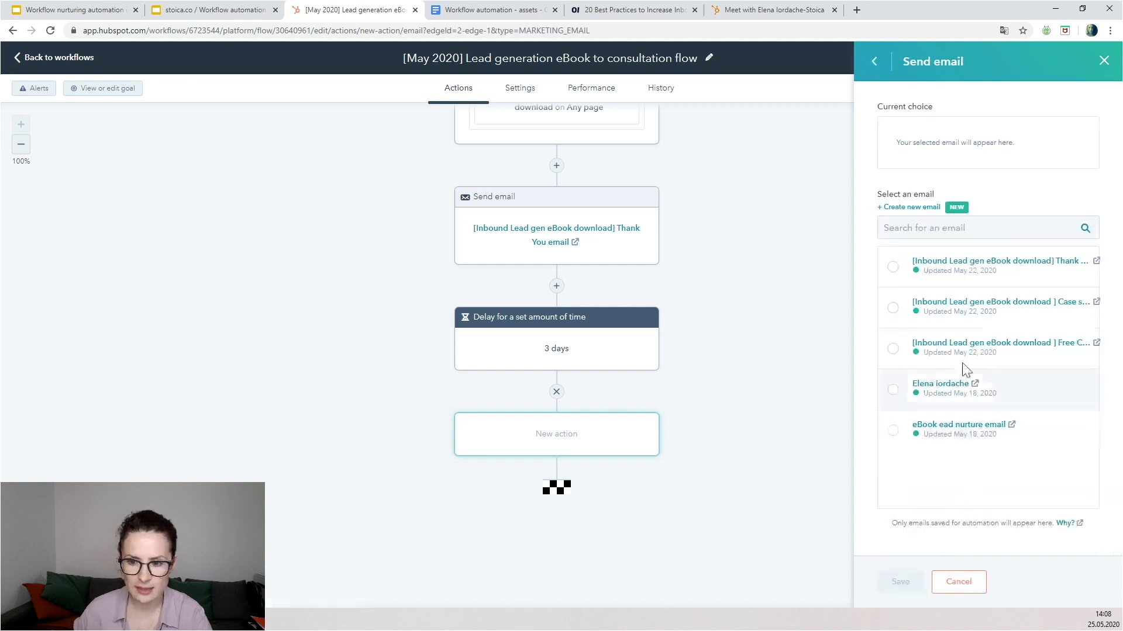
click(893, 349)
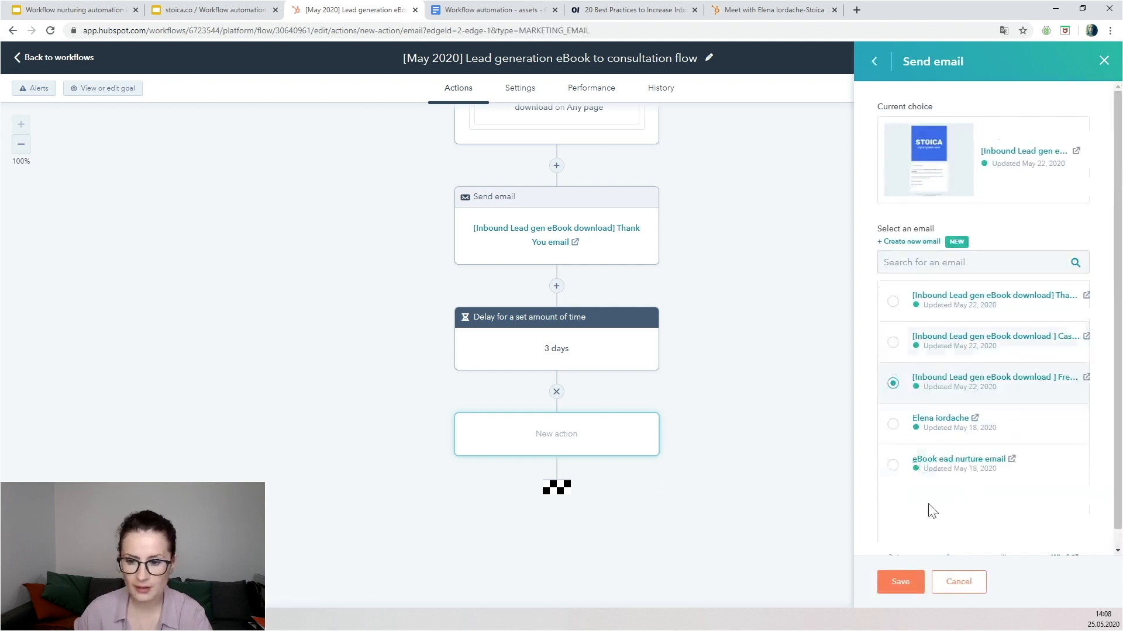
click(904, 582)
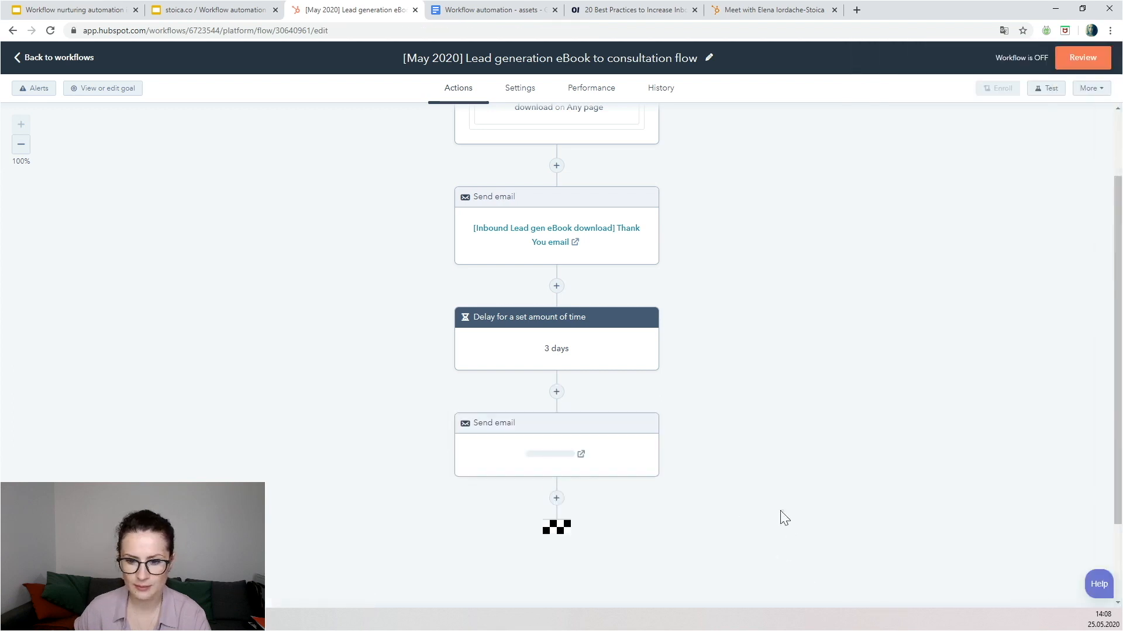
Step: Add an if/then branch below the Free Consultation Email that checks for a Meetings Link form submission on any page, and save it
scroll(754, 374, down, 2)
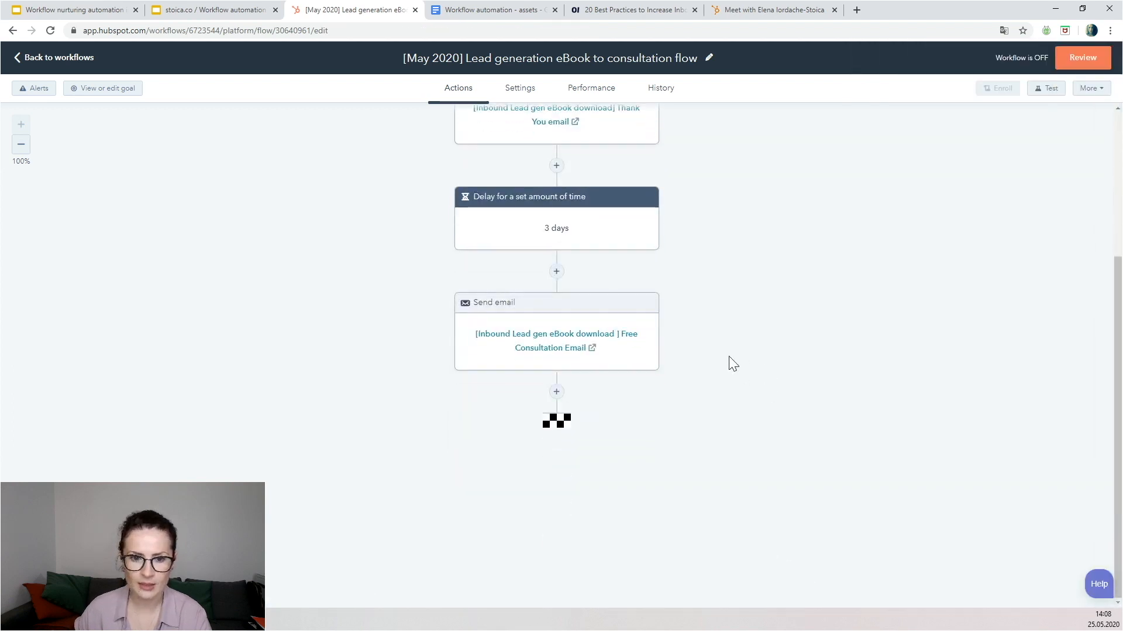
click(557, 393)
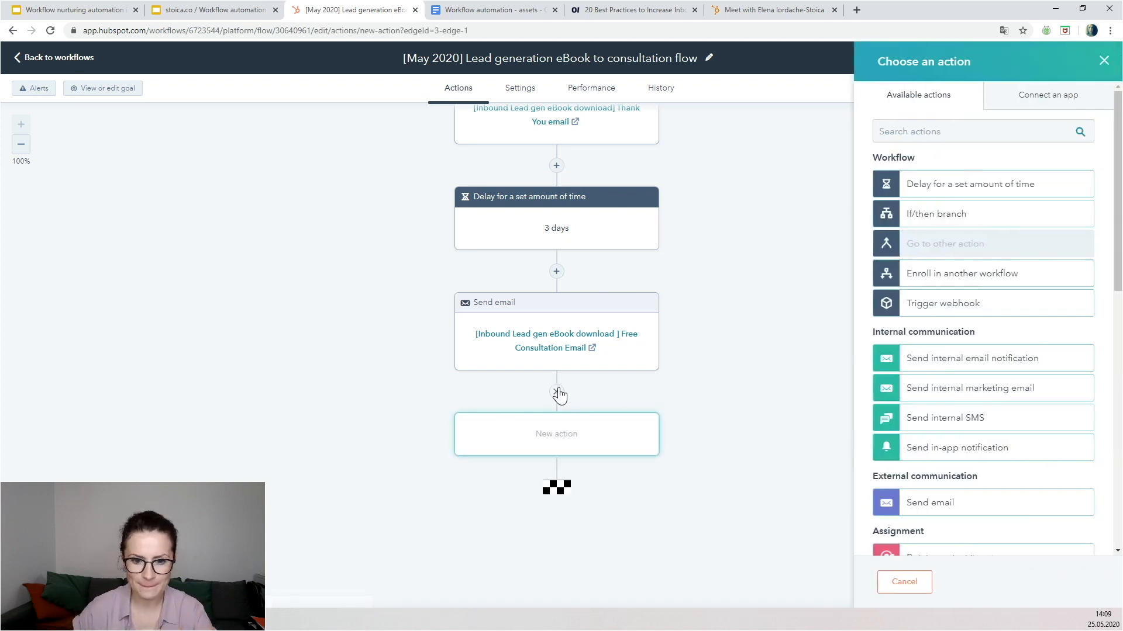
click(938, 216)
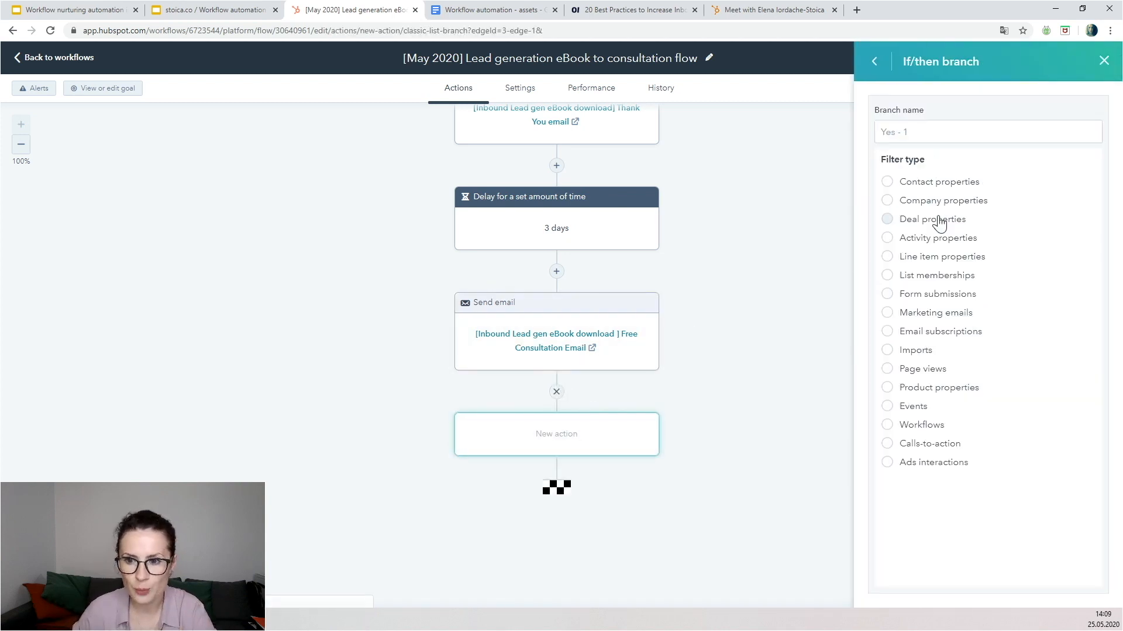
click(918, 295)
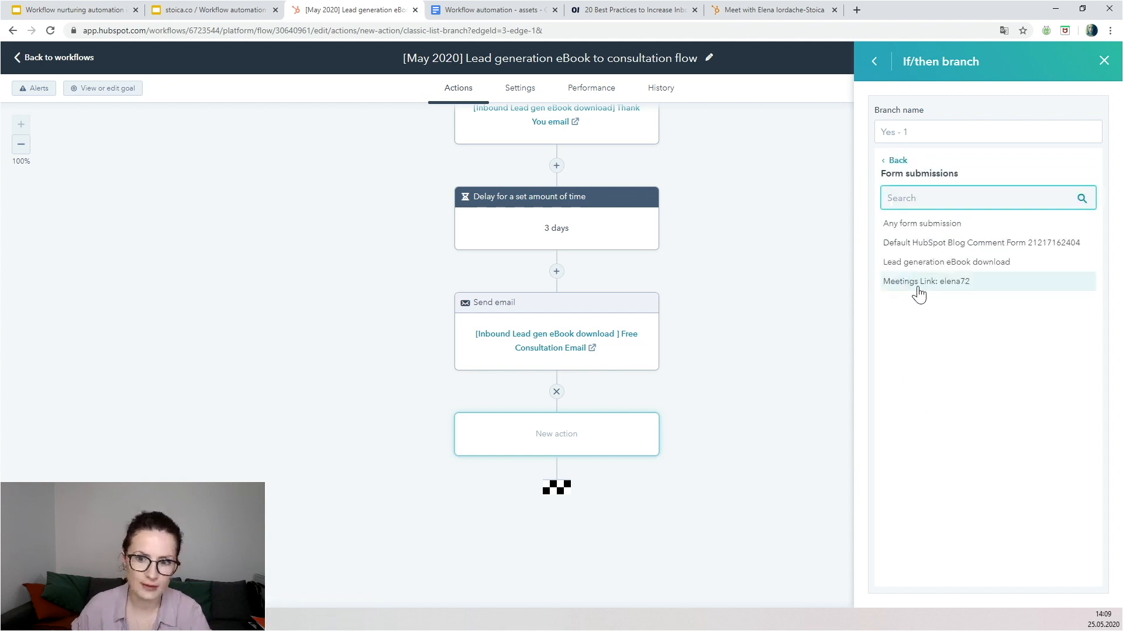
click(927, 287)
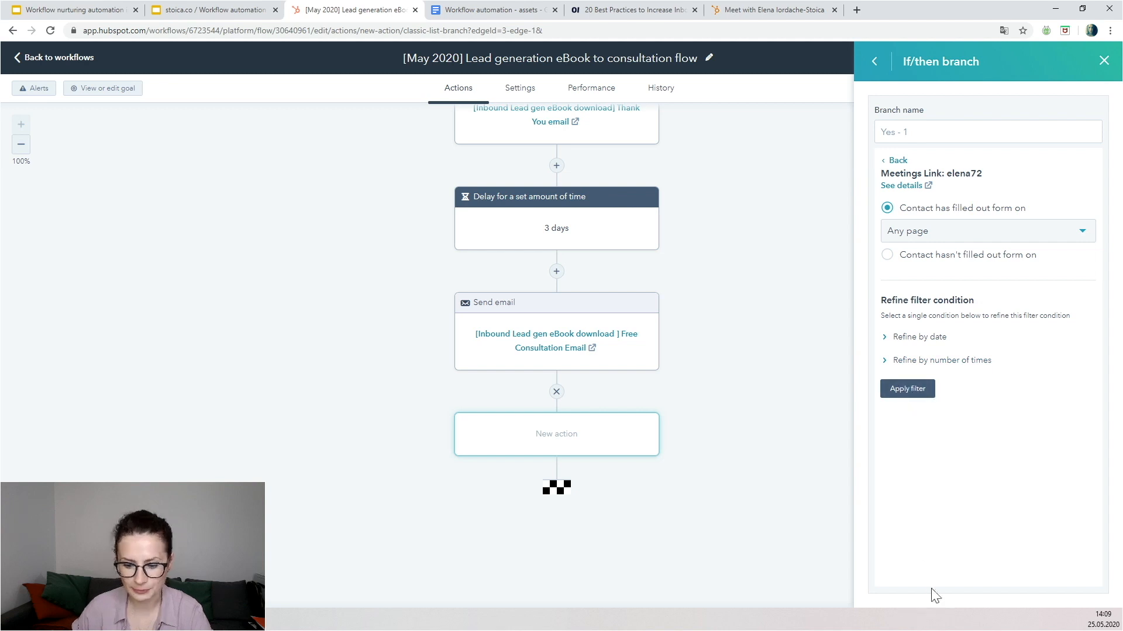
click(907, 390)
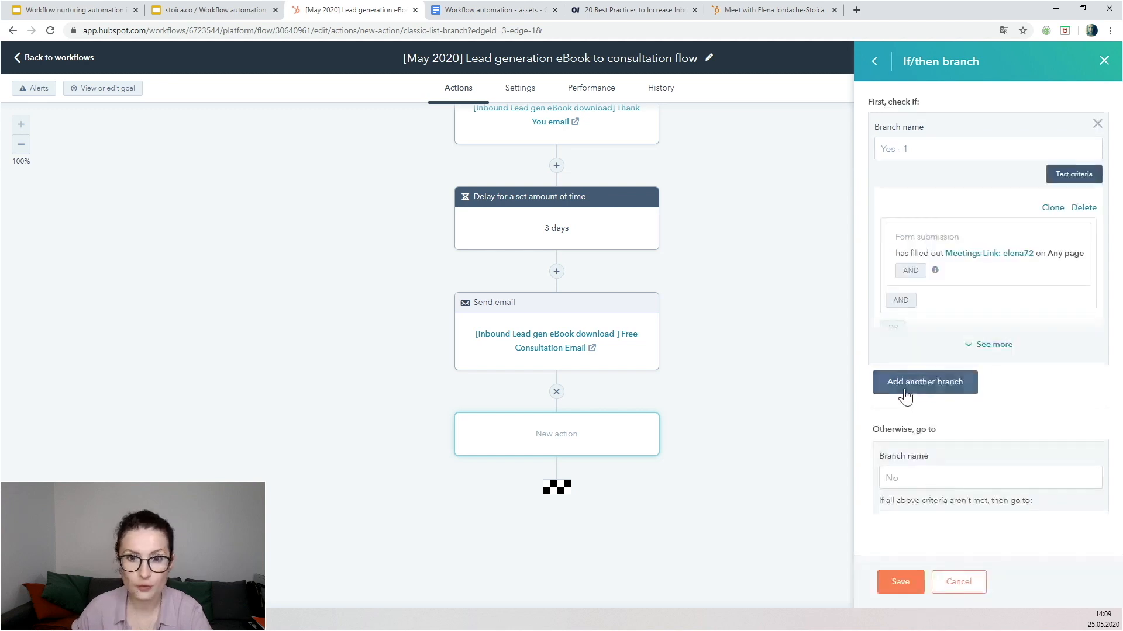
click(903, 581)
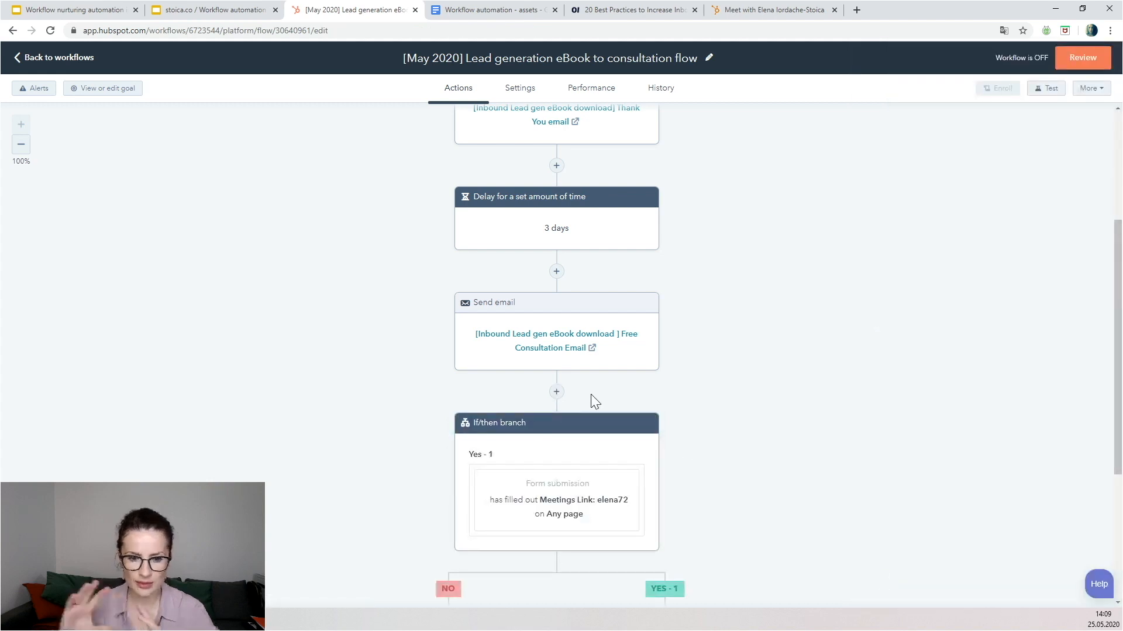
Step: Add a send email action to the No branch using the "[Inbound Lead gen eBook download ] Case study email"
scroll(483, 338, down, 4)
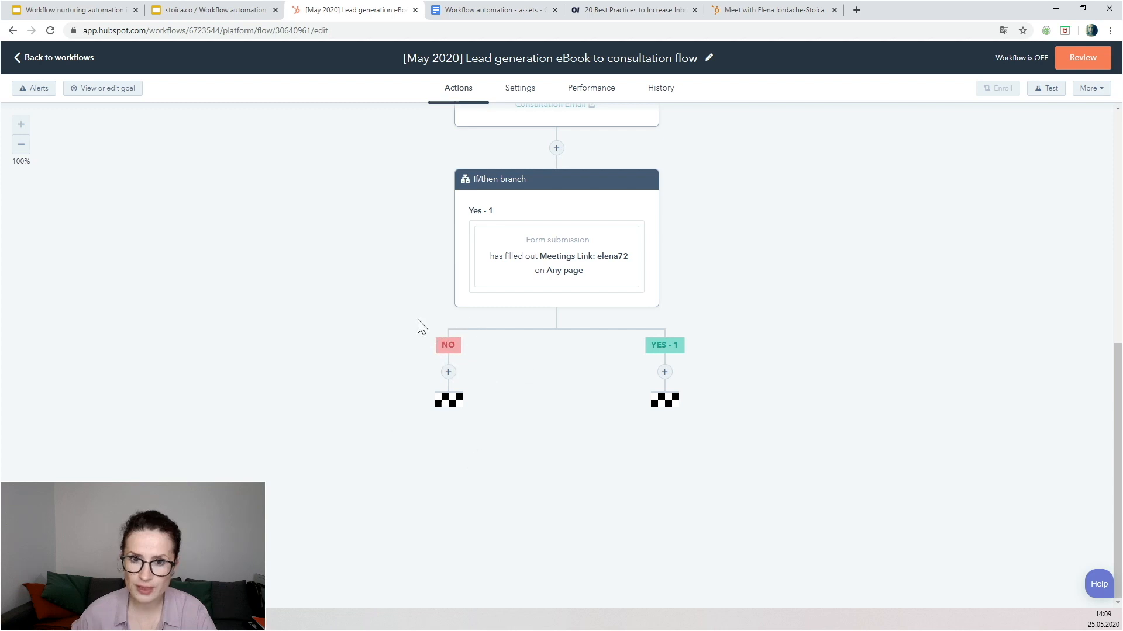
click(448, 373)
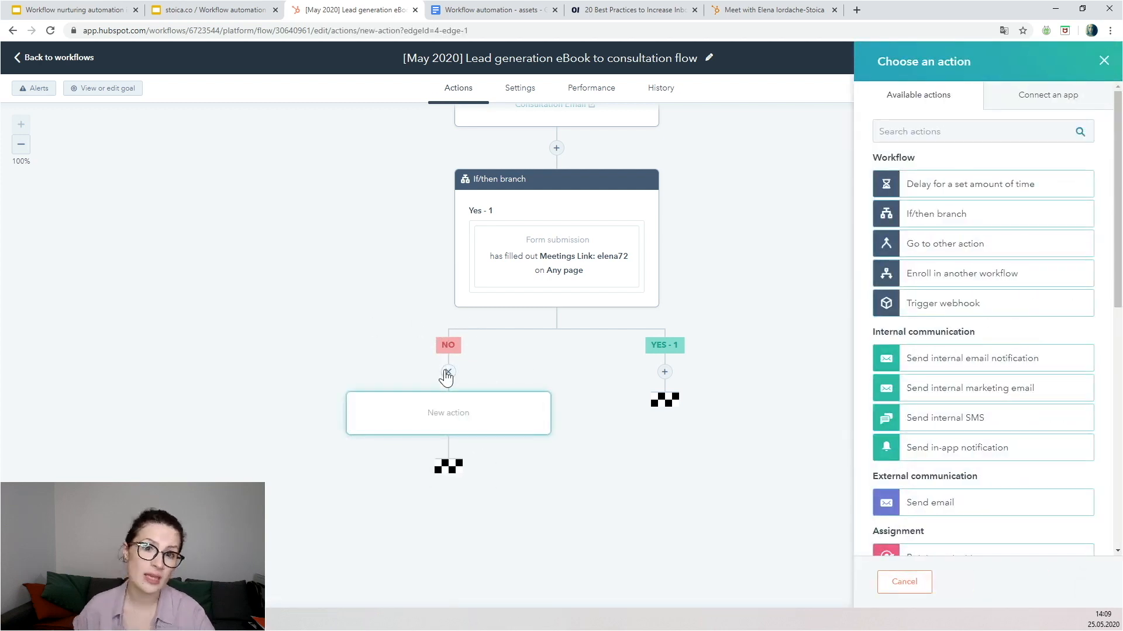
click(931, 506)
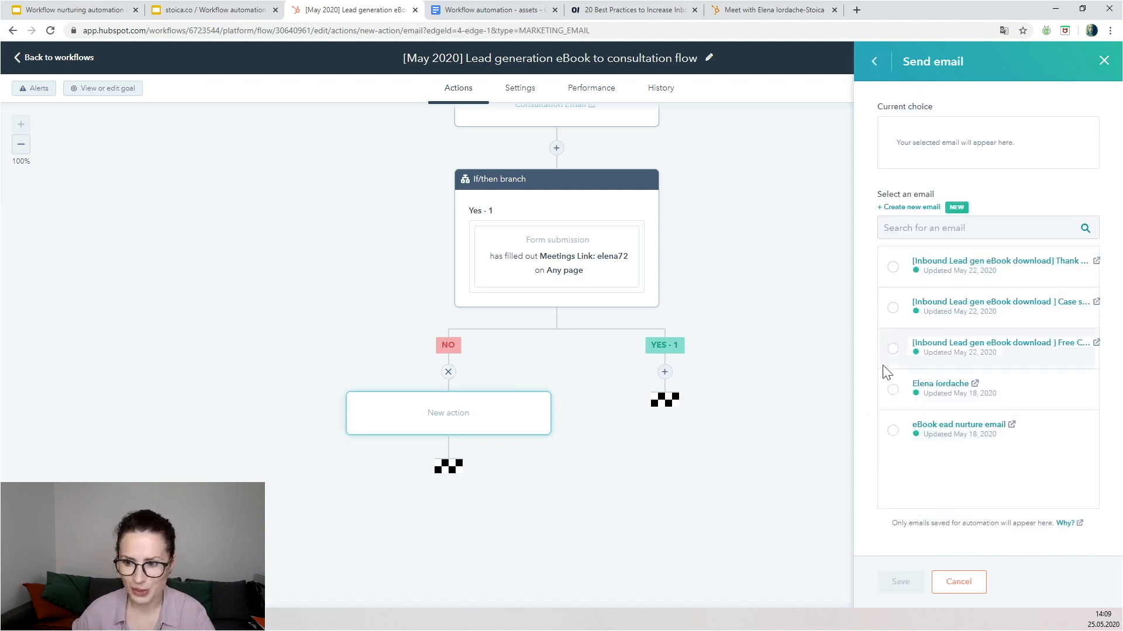
click(891, 309)
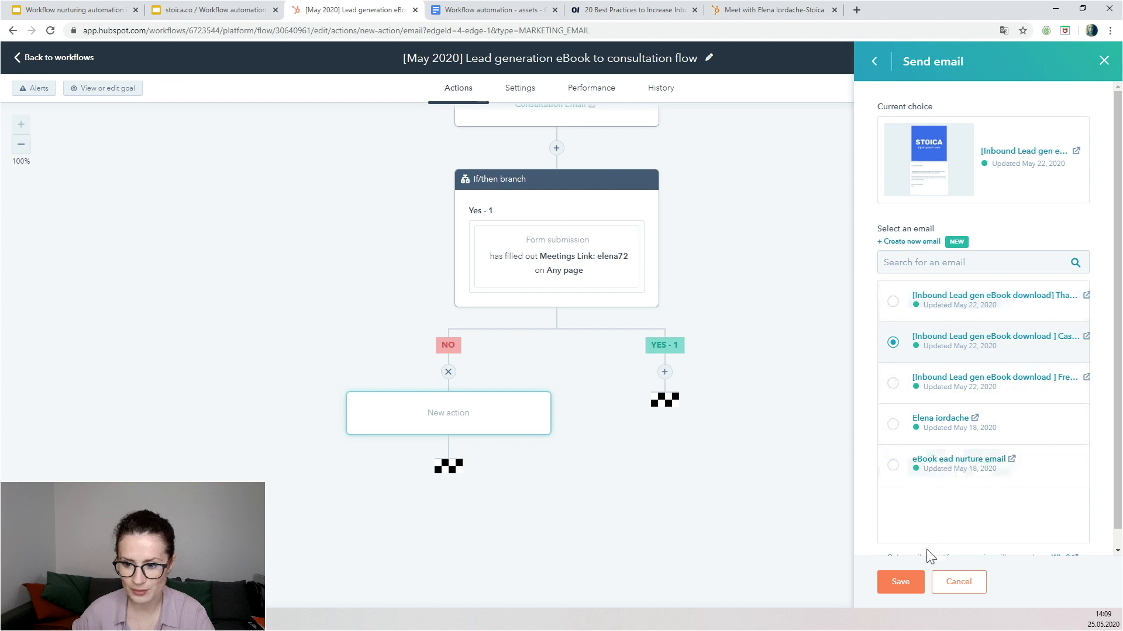
click(900, 582)
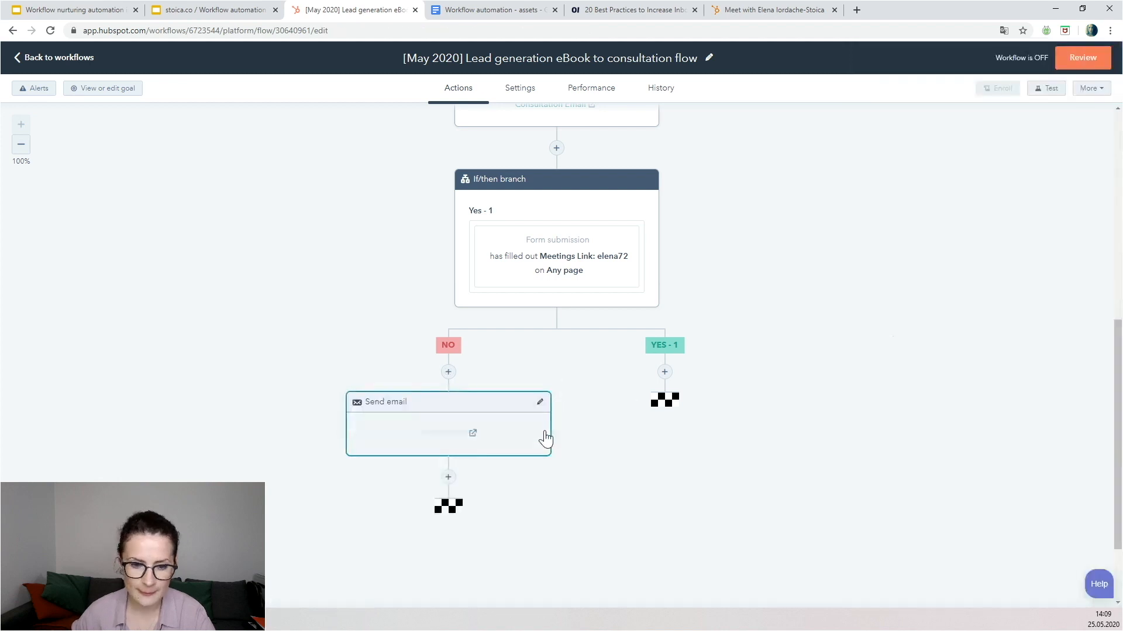
Step: Add a 4-day delay for a set amount of time below the case study email and save it
scroll(541, 436, down, 2)
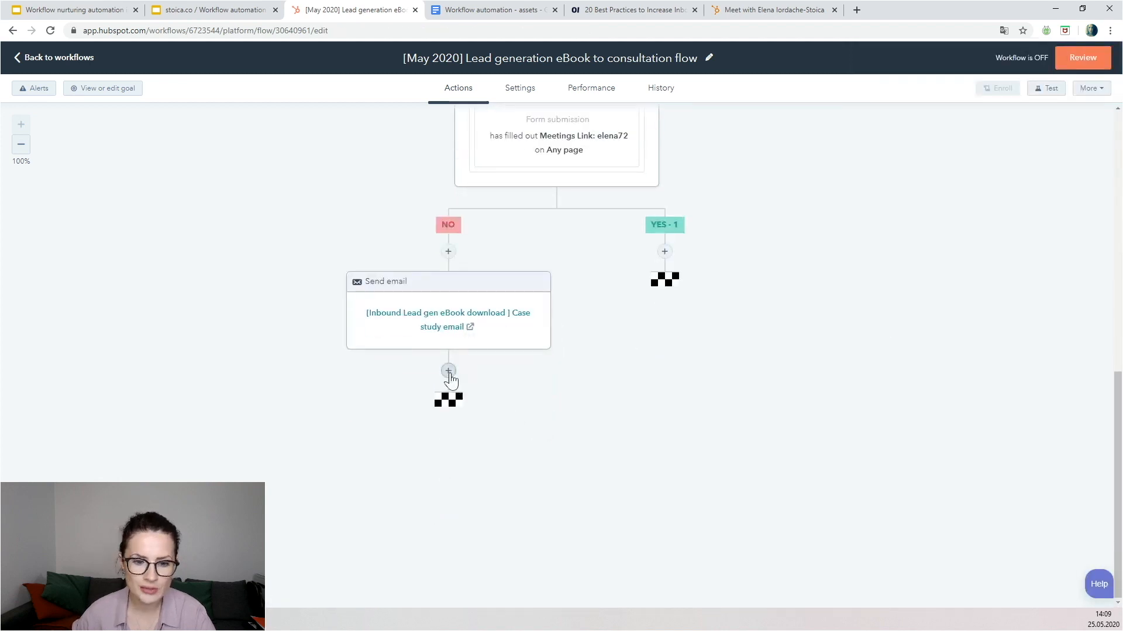
click(449, 372)
click(957, 186)
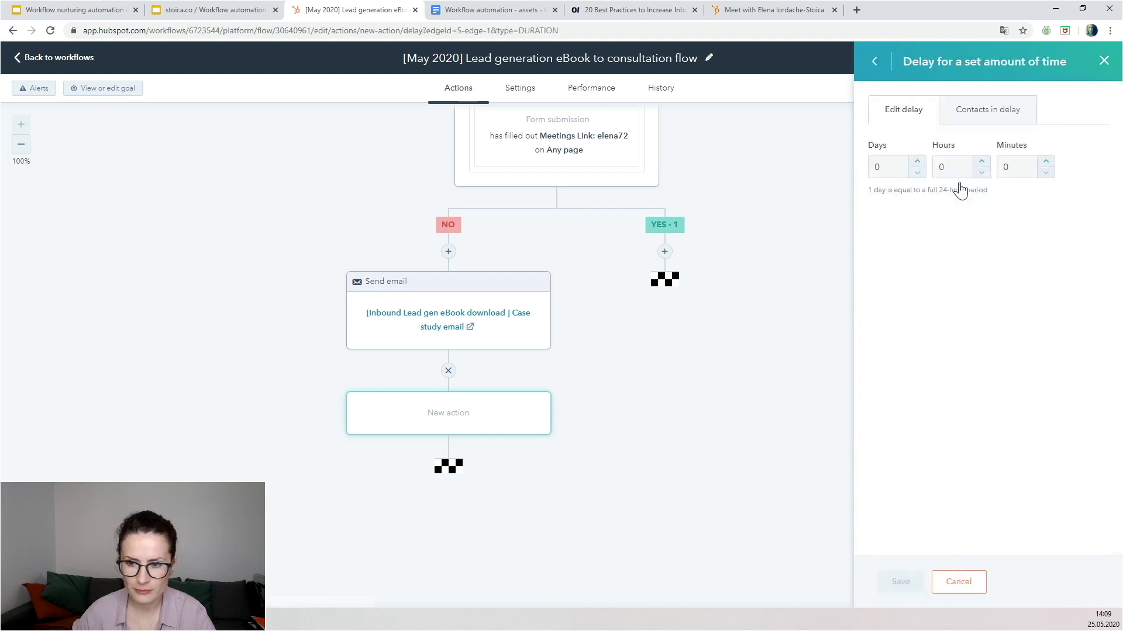
double_click(916, 162)
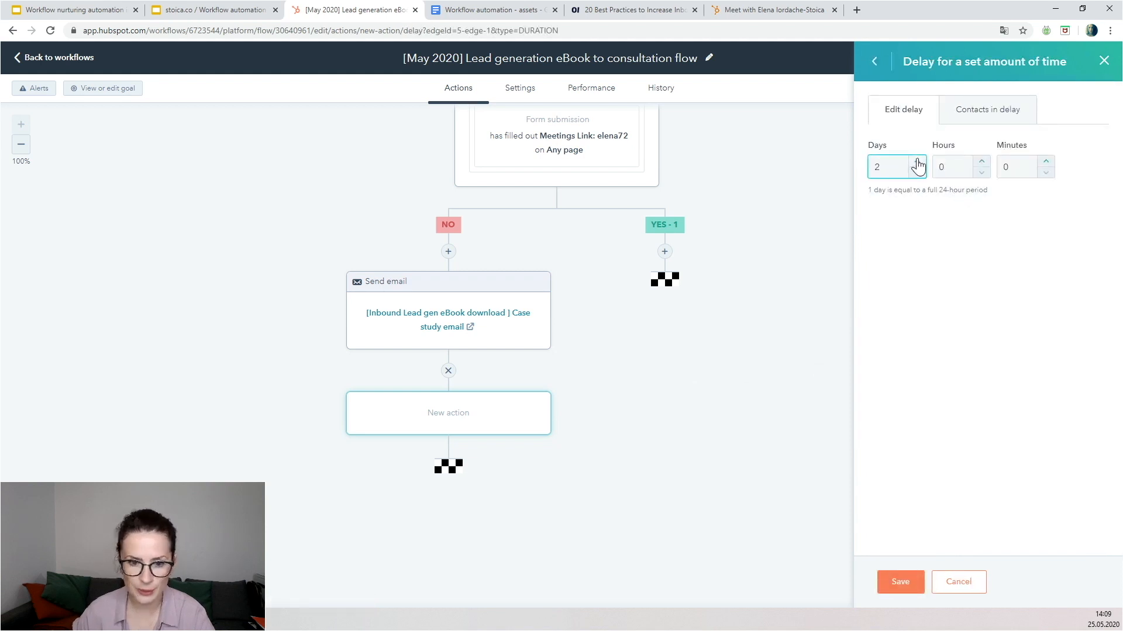
click(917, 162)
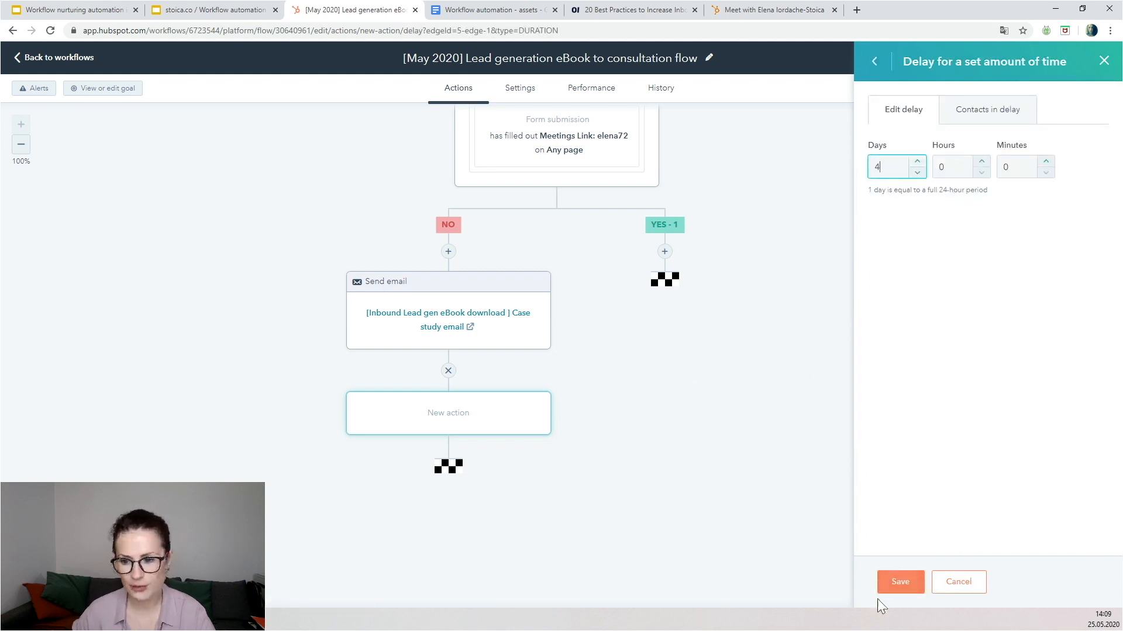
click(894, 582)
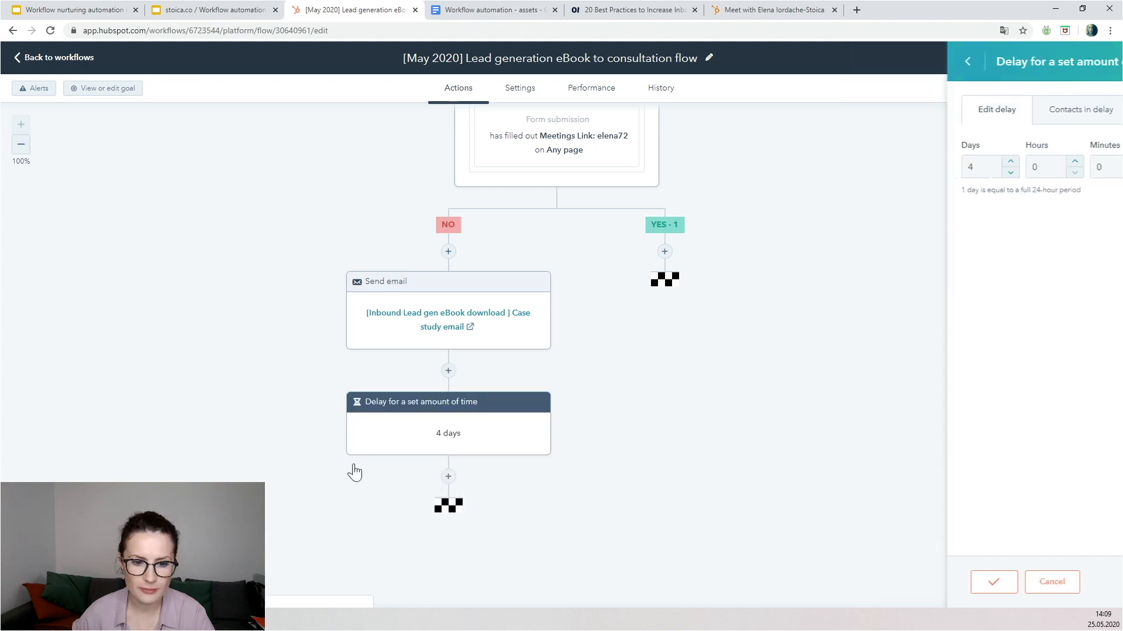
Step: Add a send email action below the 4-day delay using the "[Inbound Lead gen eBook download ] Free Consultation Email"
click(449, 477)
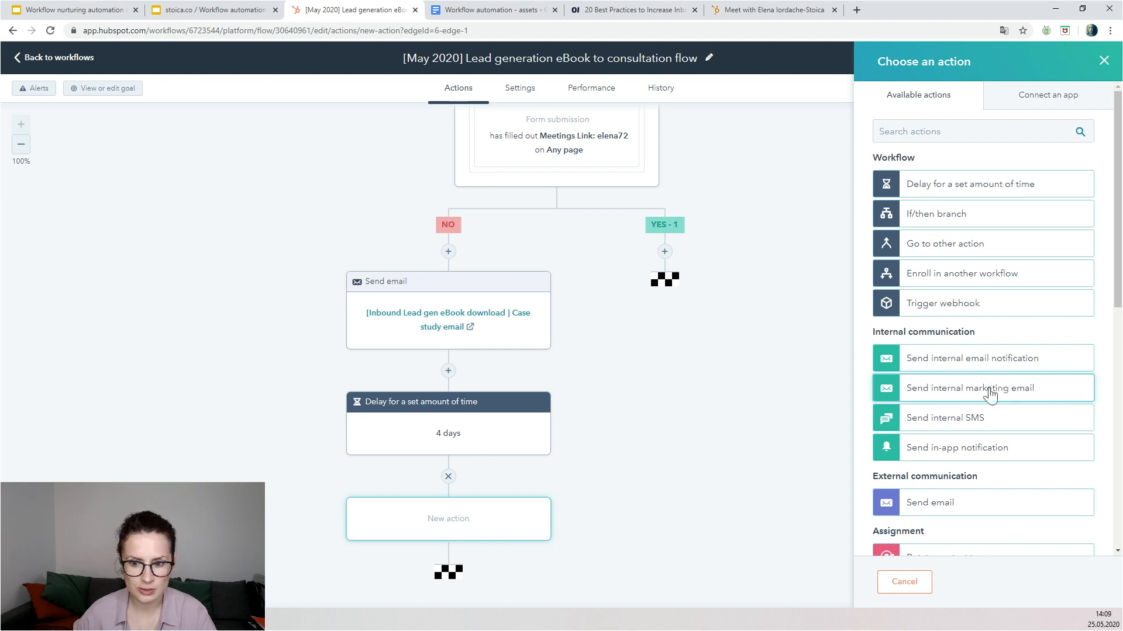
click(918, 501)
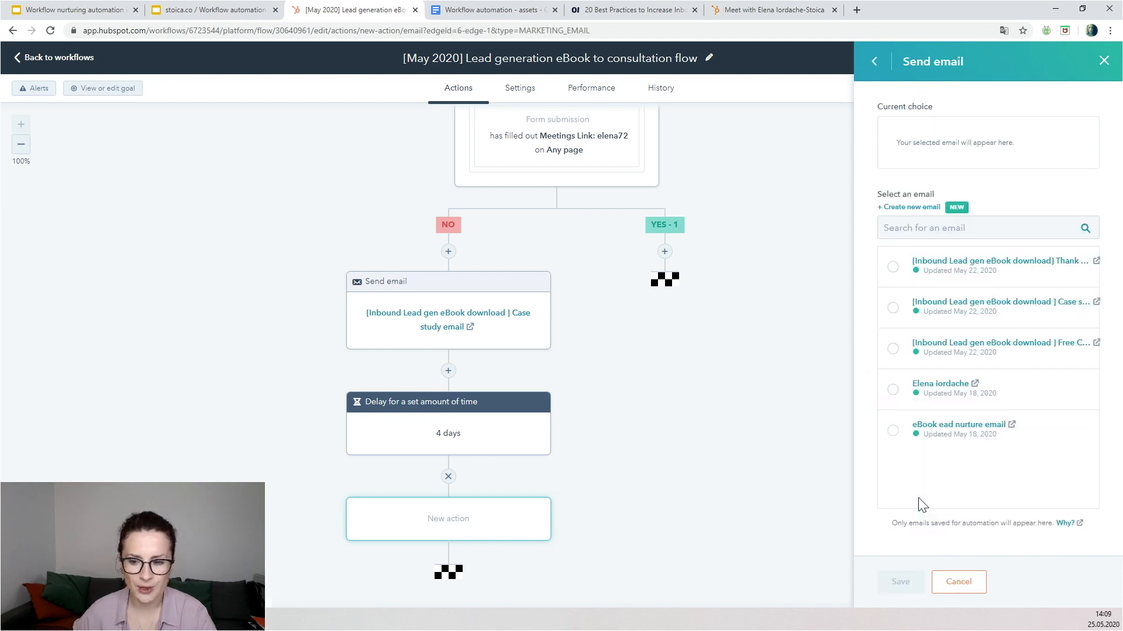
click(893, 350)
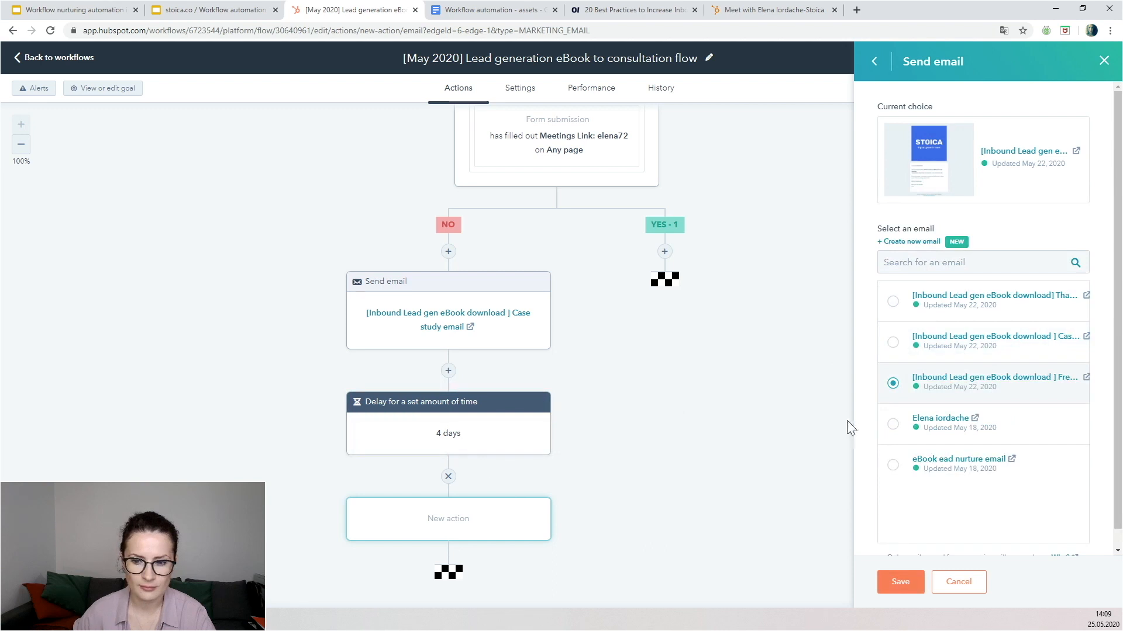
click(900, 582)
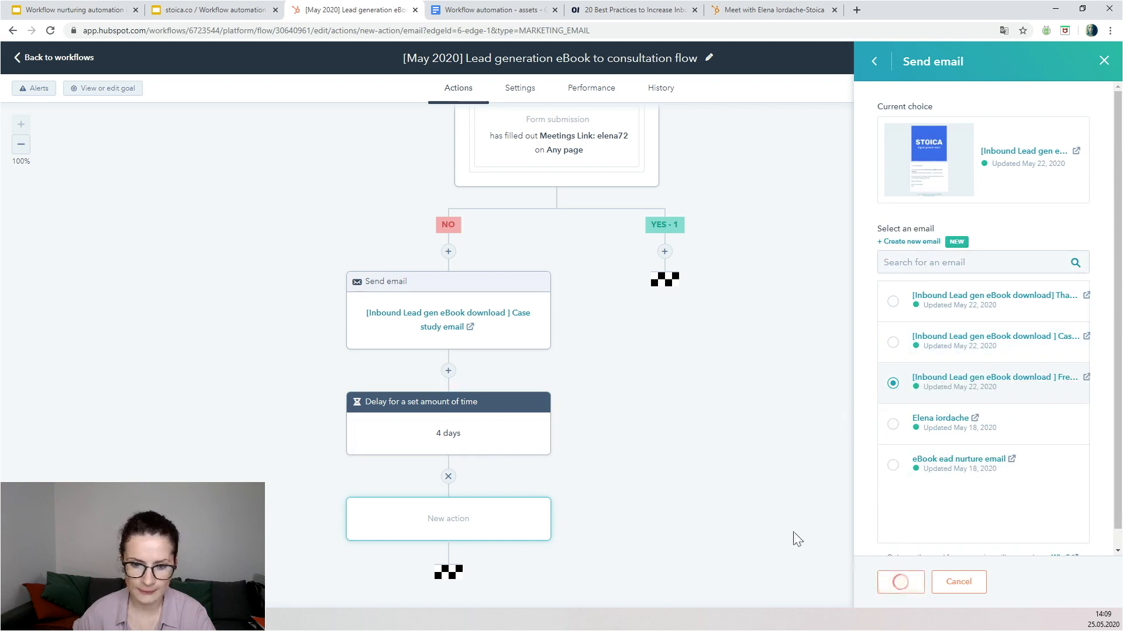
Step: Start an internal email notification action on the Yes - 1 branch and choose the colleague's company account as the recipient user
click(664, 253)
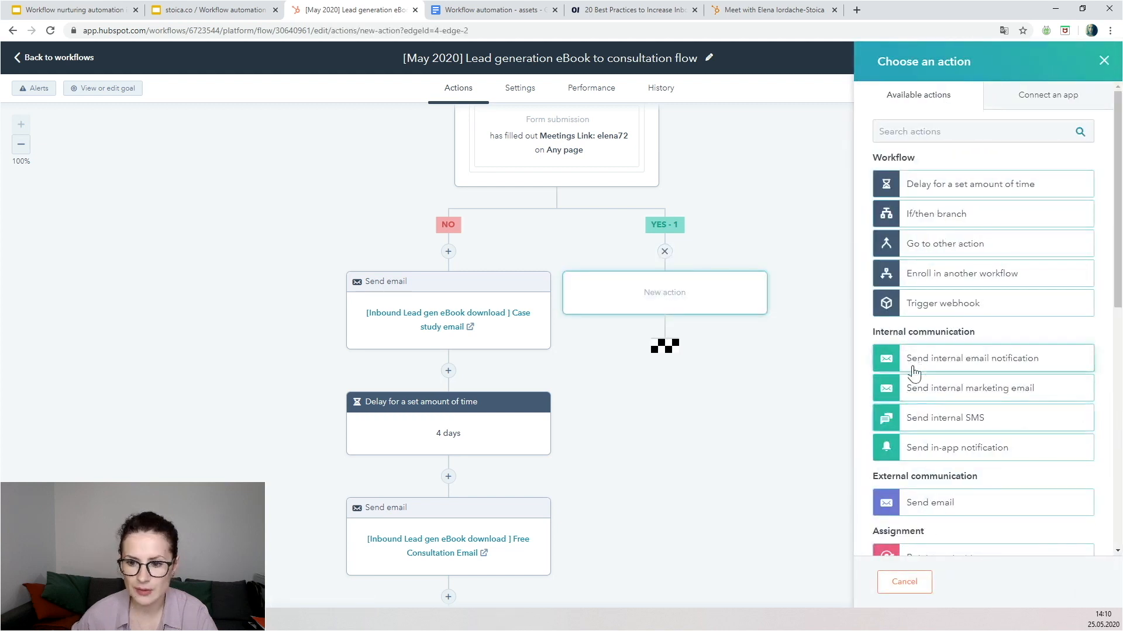
click(916, 366)
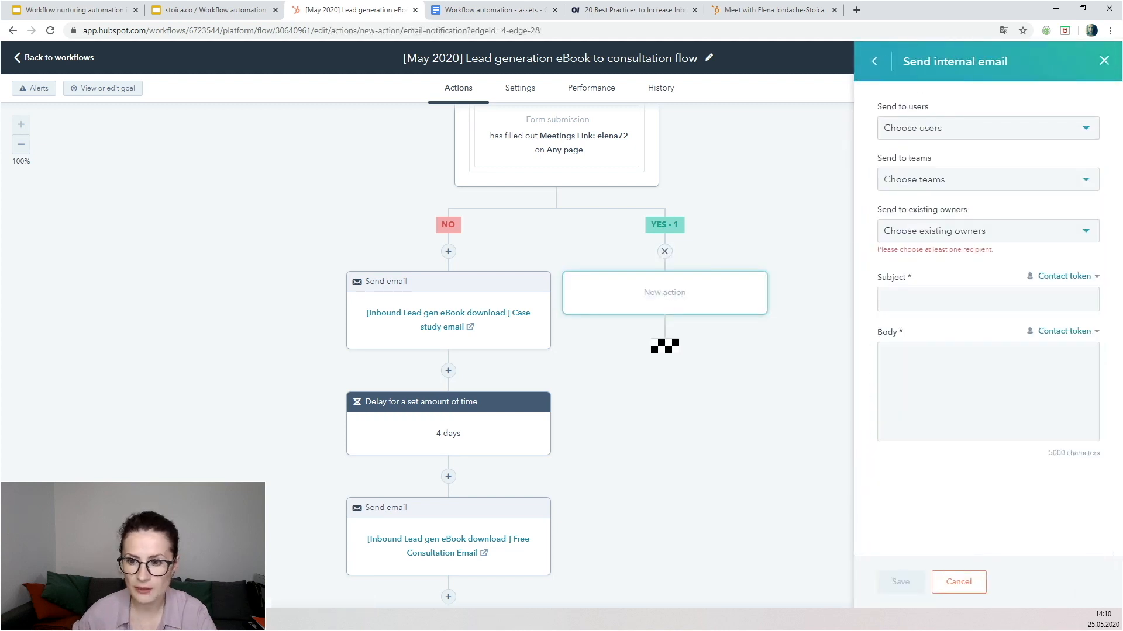
click(917, 131)
click(897, 234)
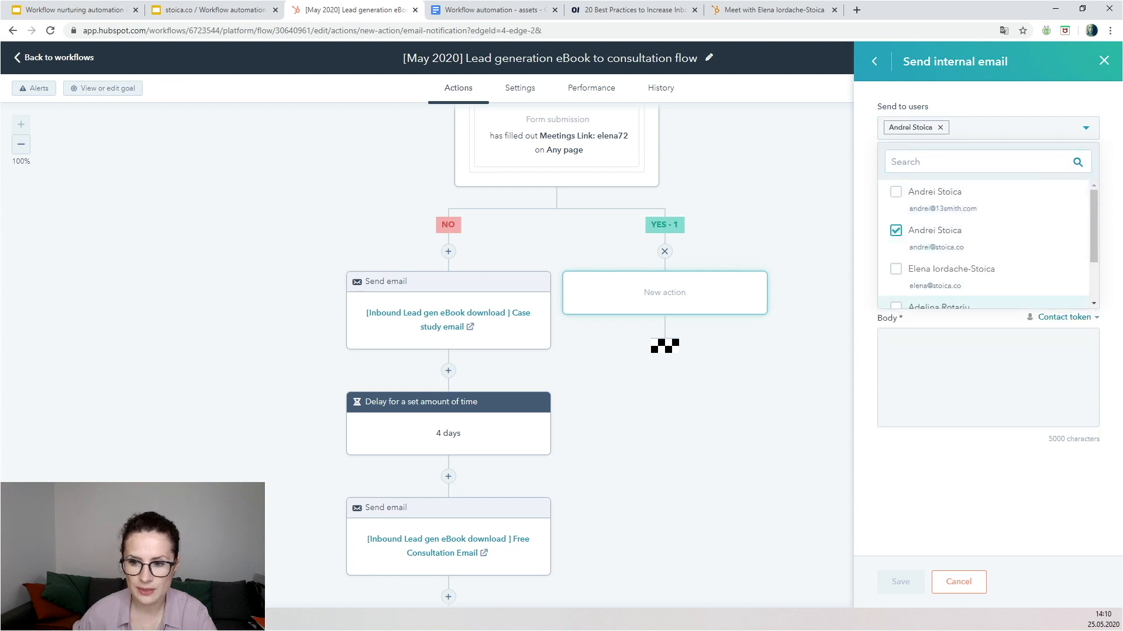
click(929, 364)
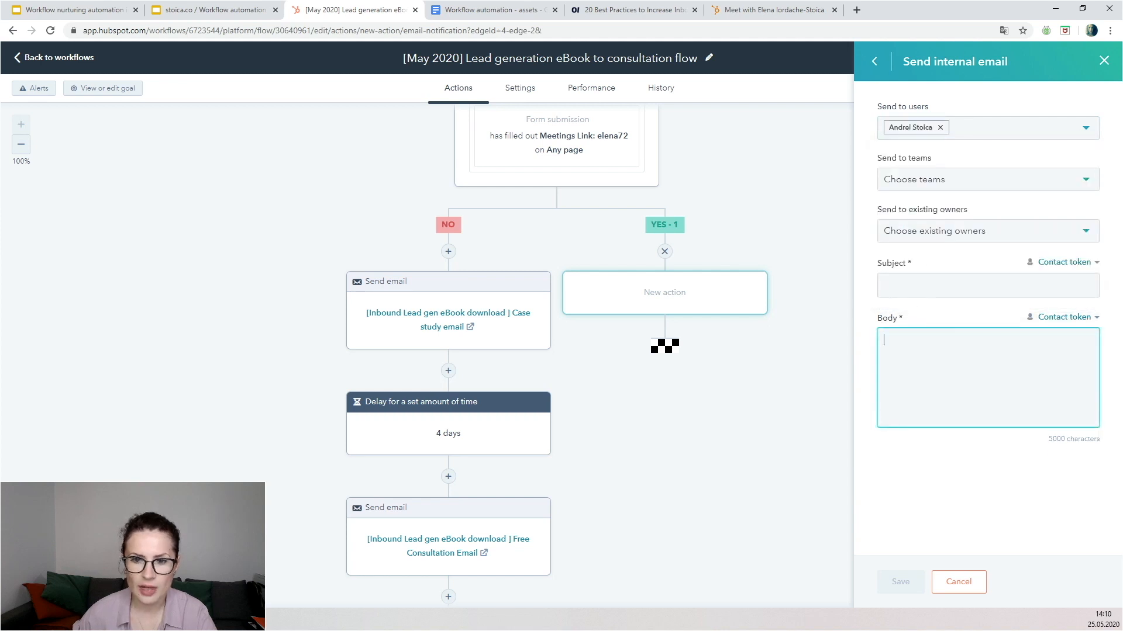
Step: Copy the internal notification's subject from the "Workflow automation - assets" Google Doc and set the internal email's subject to "Consultation call booked"
click(474, 12)
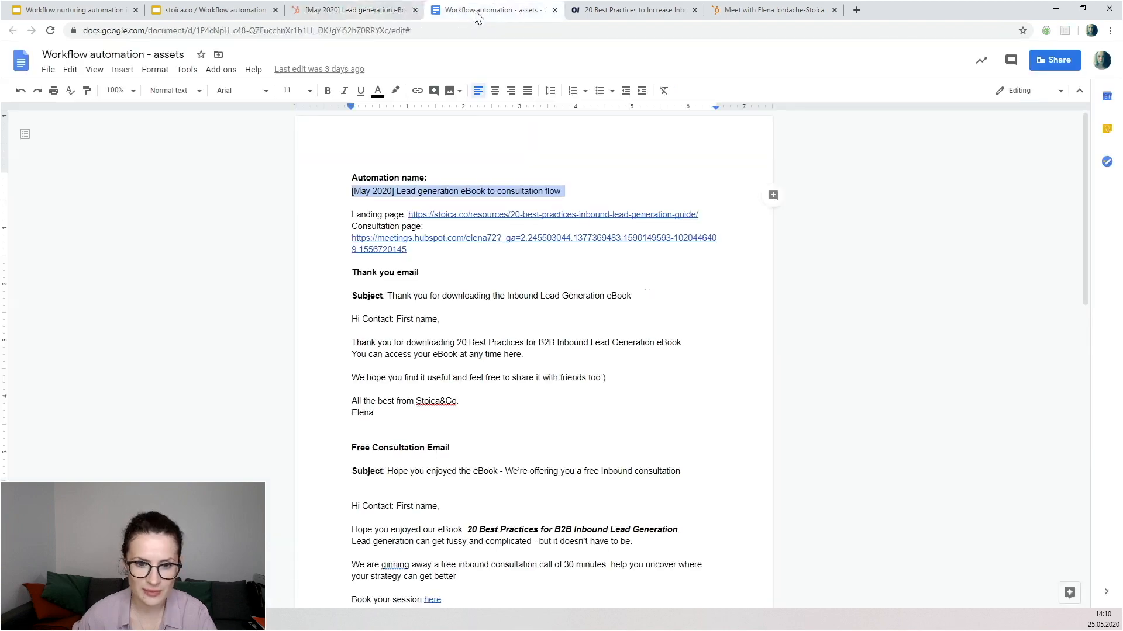
scroll(533, 351, down, 20)
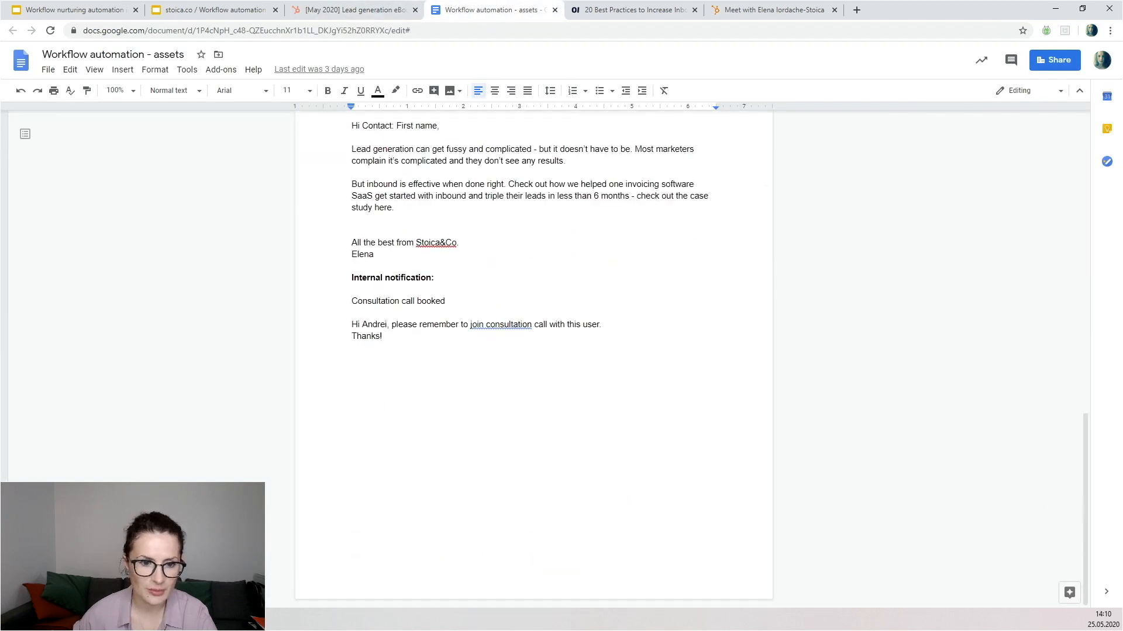
drag(351, 300, 441, 302)
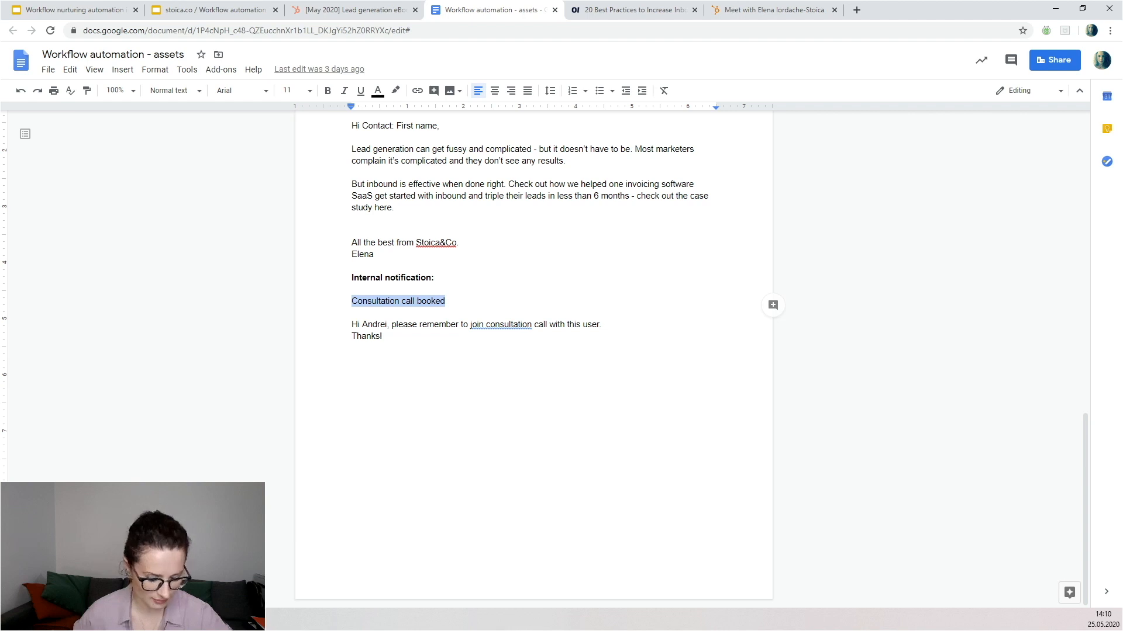
click(357, 10)
click(901, 285)
text(Consultation call booked)
Step: Copy the reminder message to join the consultation call from the Google Doc into the internal email's body and save the action
click(471, 9)
drag(352, 324, 383, 337)
key(ctrl+c)
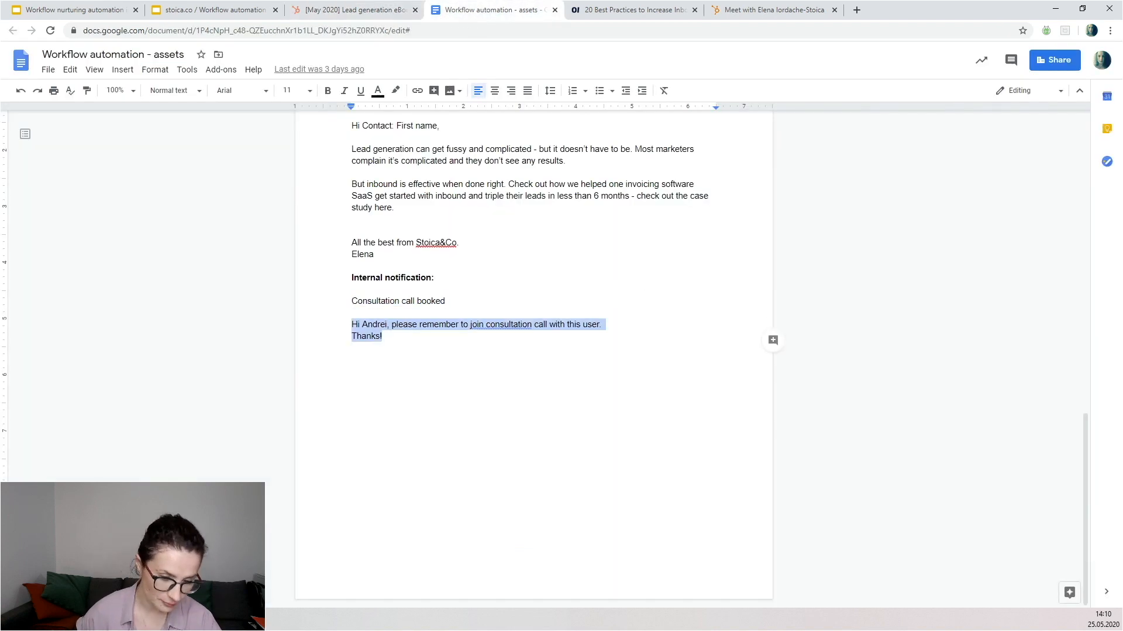
click(331, 10)
right_click(921, 367)
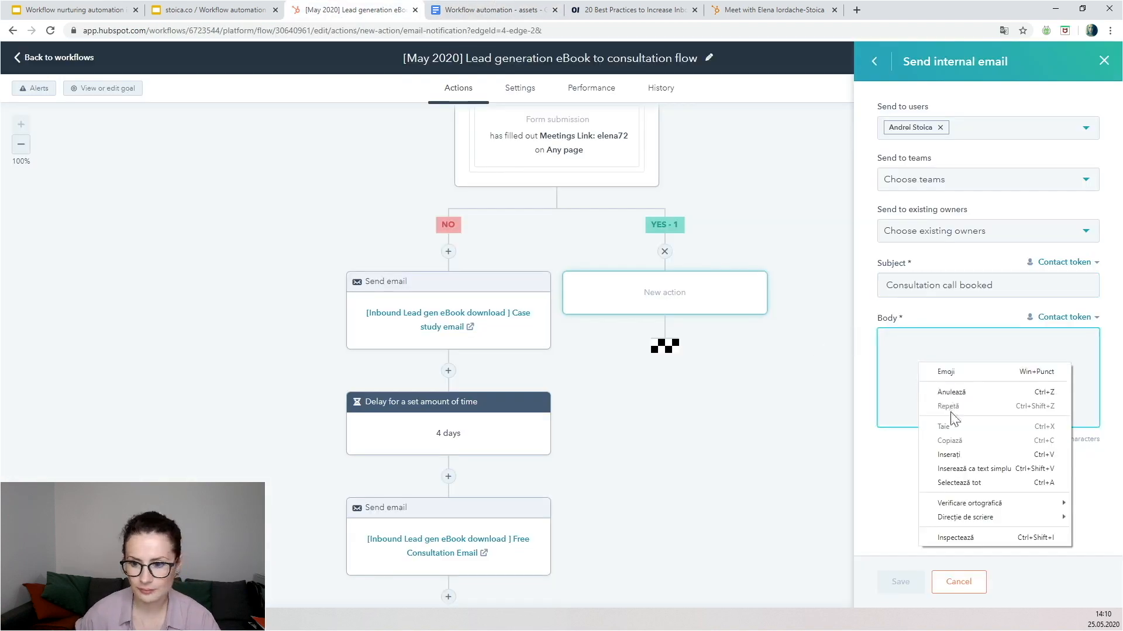
click(949, 455)
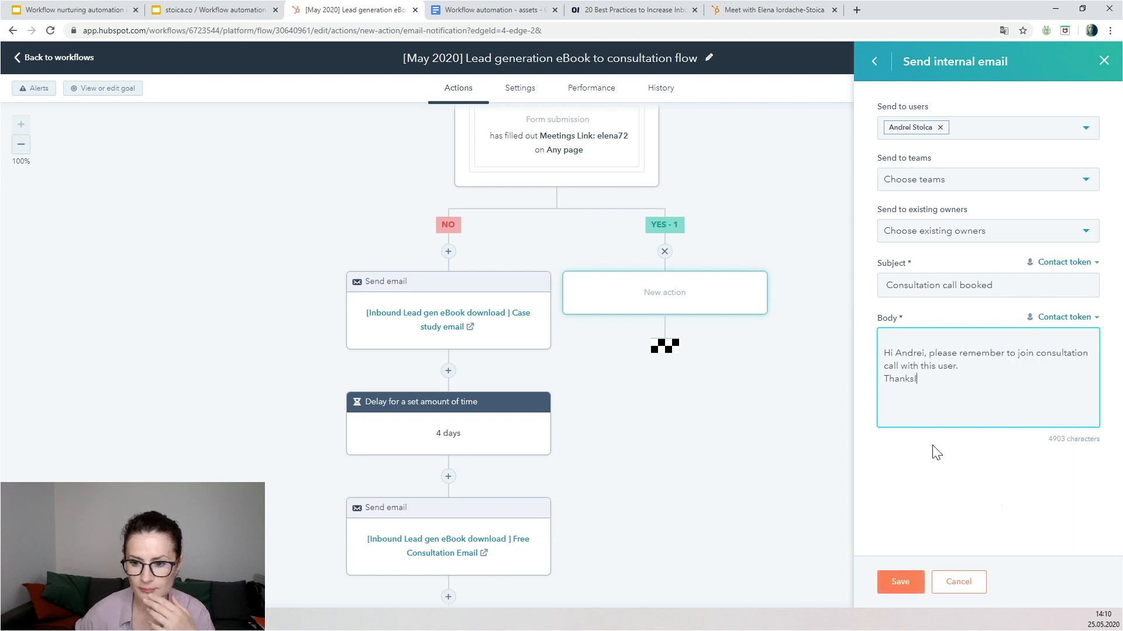
click(897, 585)
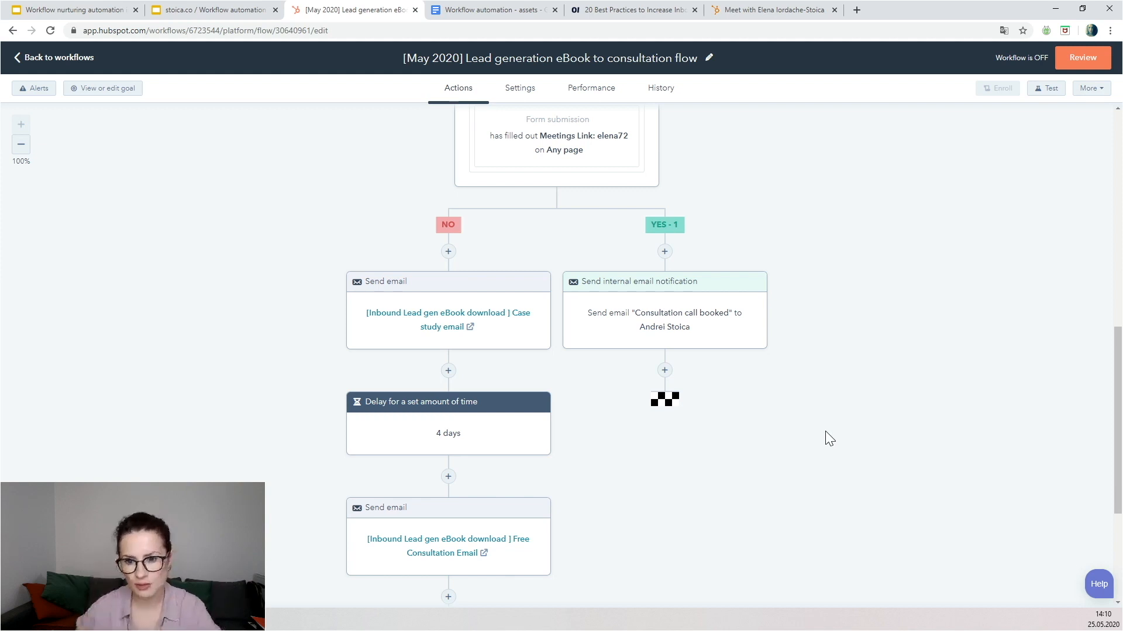
Step: Add a set property value action below the internal email notification, setting the contact's Lifecycle stage to Marketing Qualified Lead, and save it
click(664, 370)
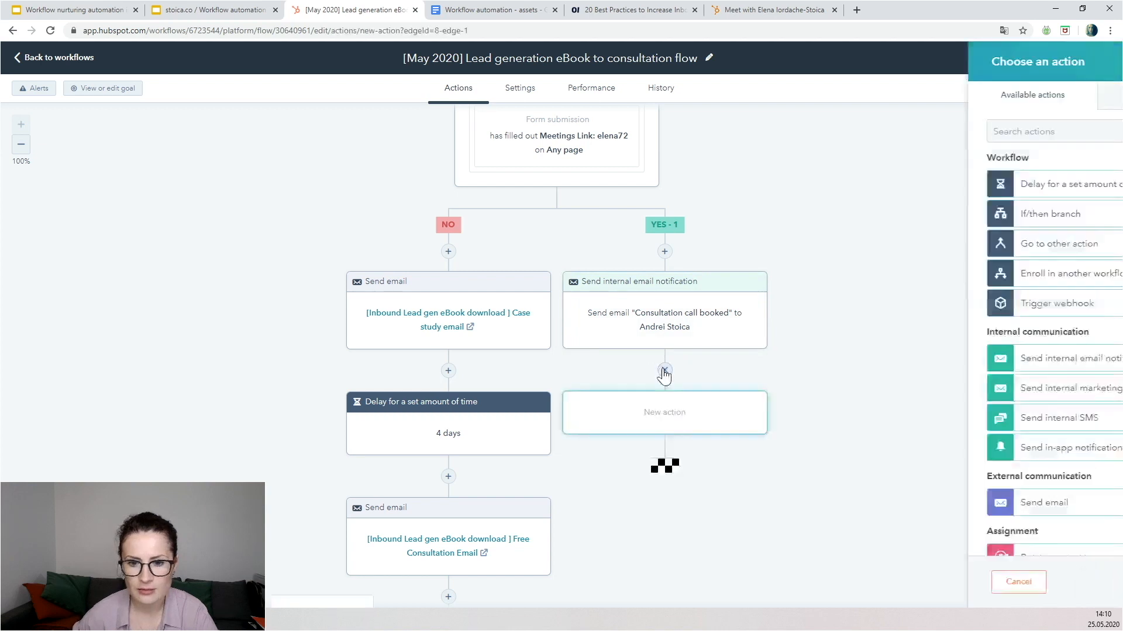
scroll(997, 327, down, 6)
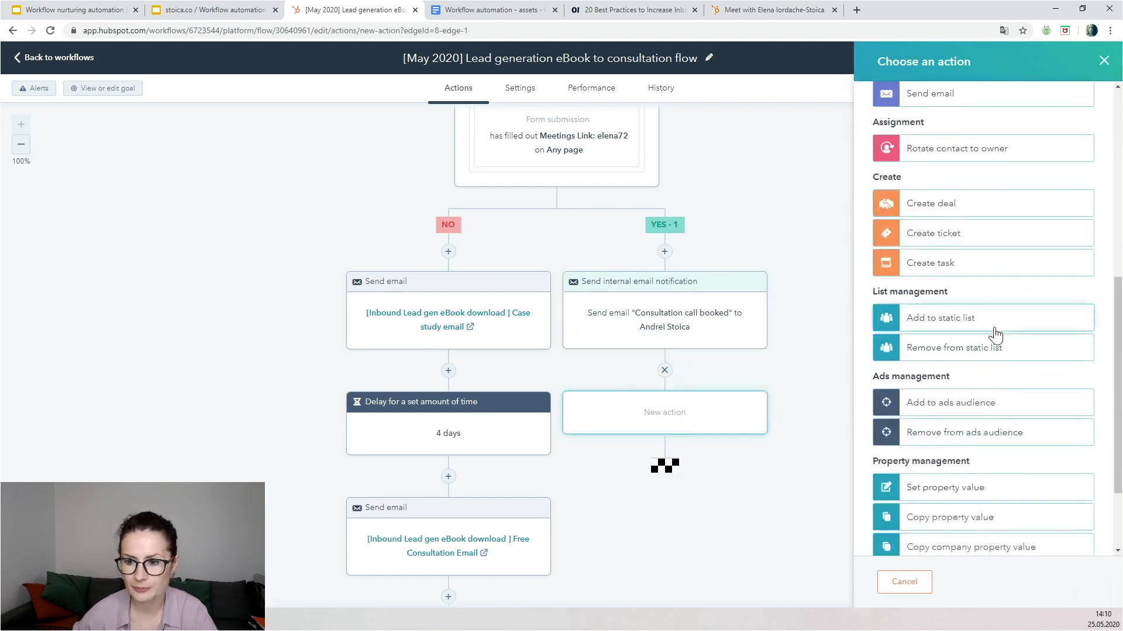
click(953, 489)
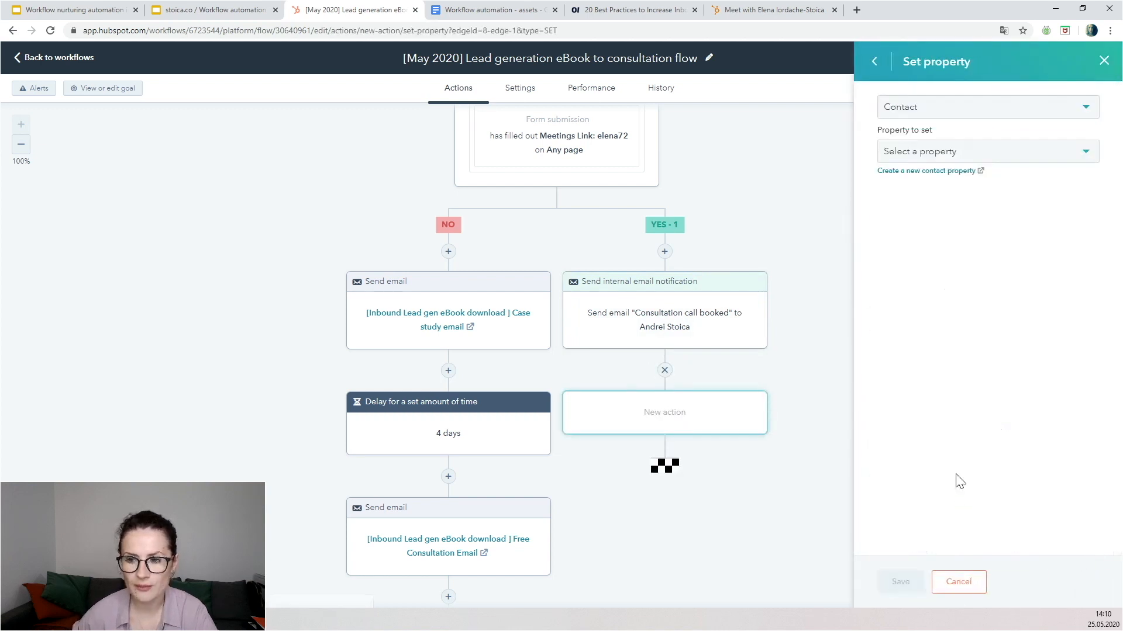
click(937, 153)
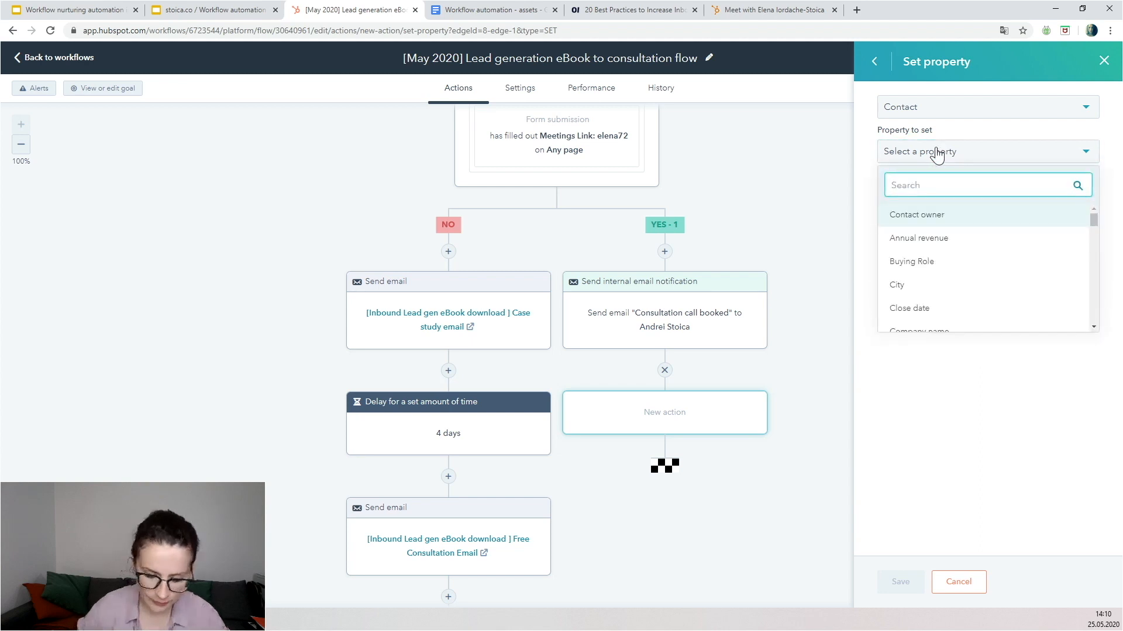
text(life)
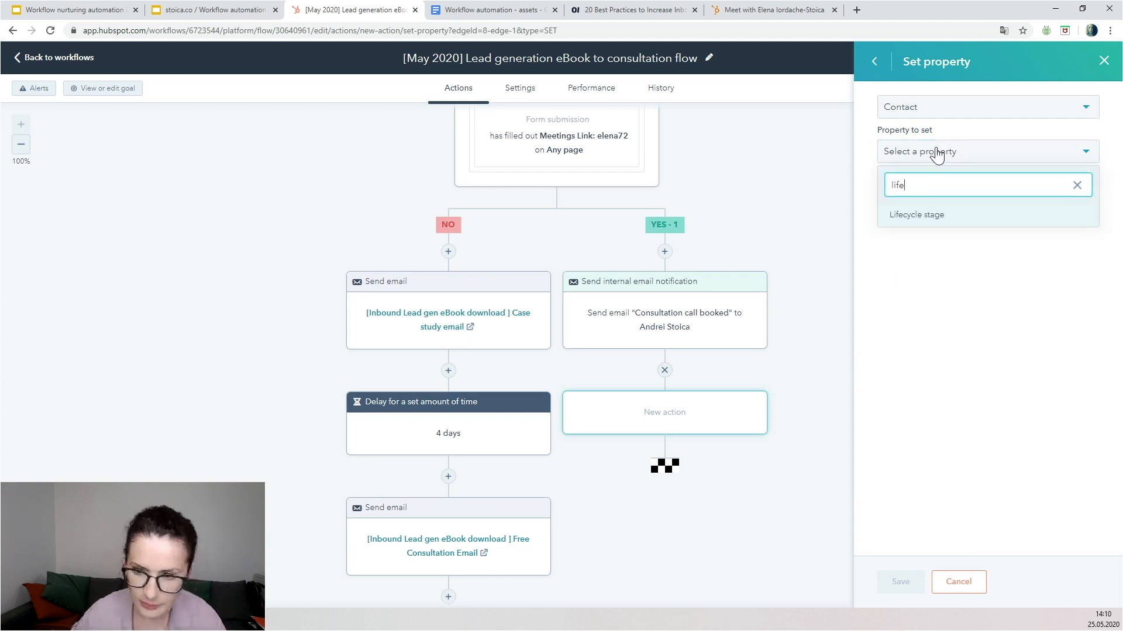
click(933, 216)
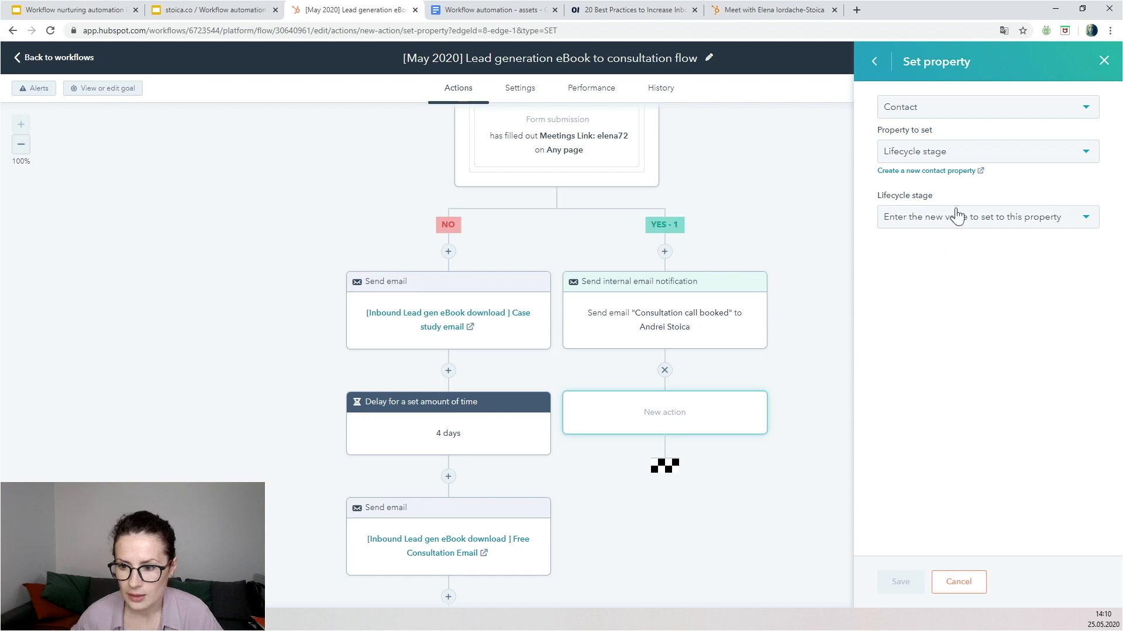
click(958, 222)
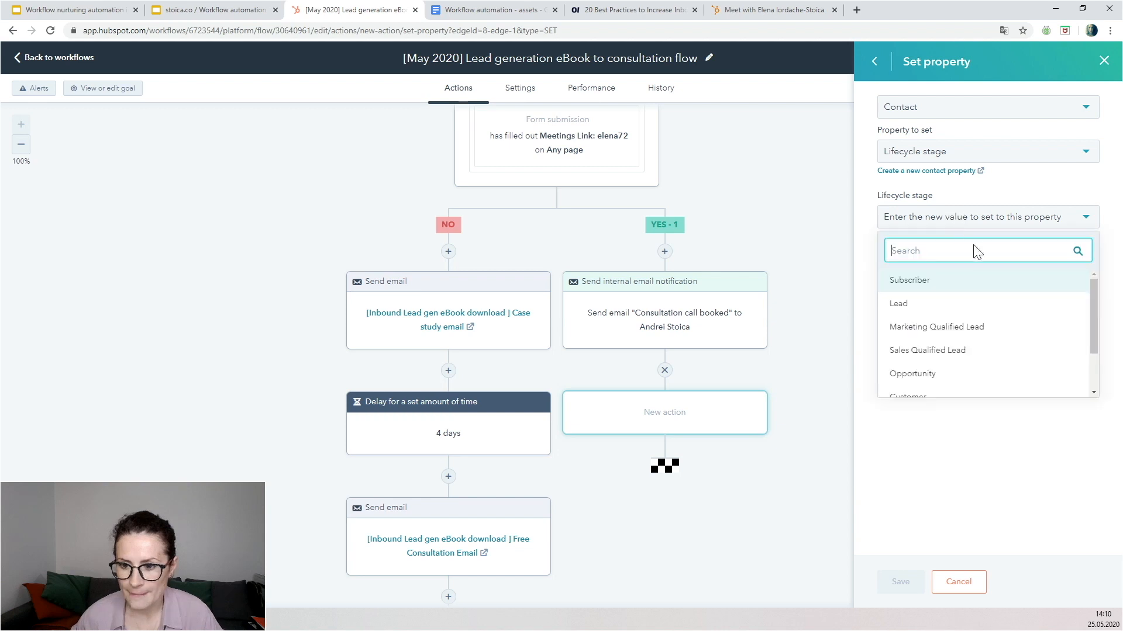
click(941, 328)
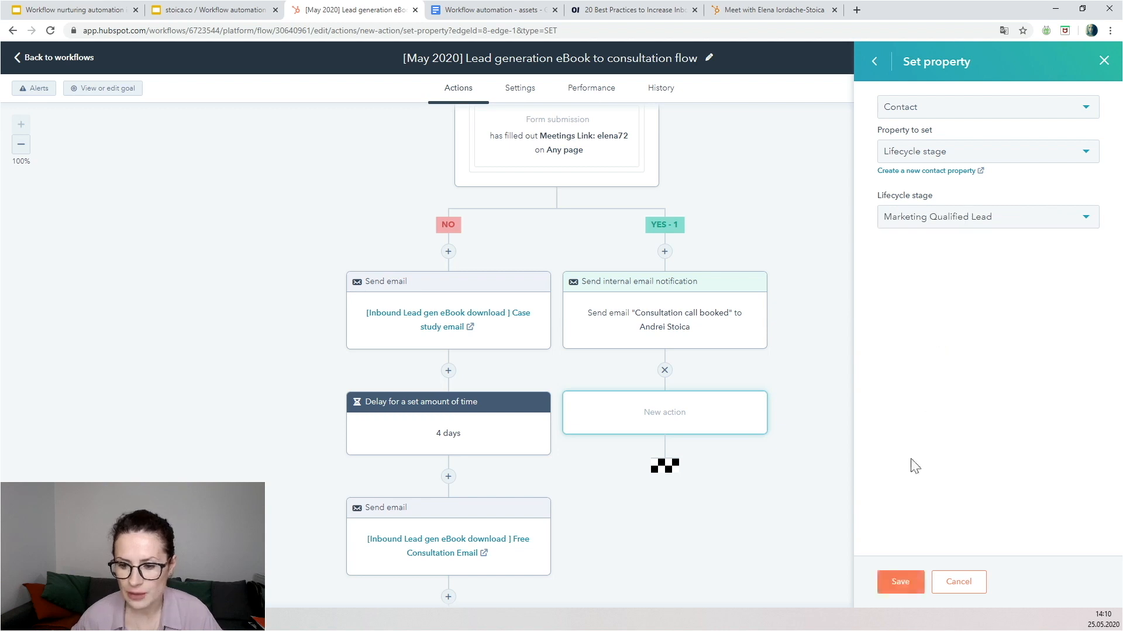
click(900, 590)
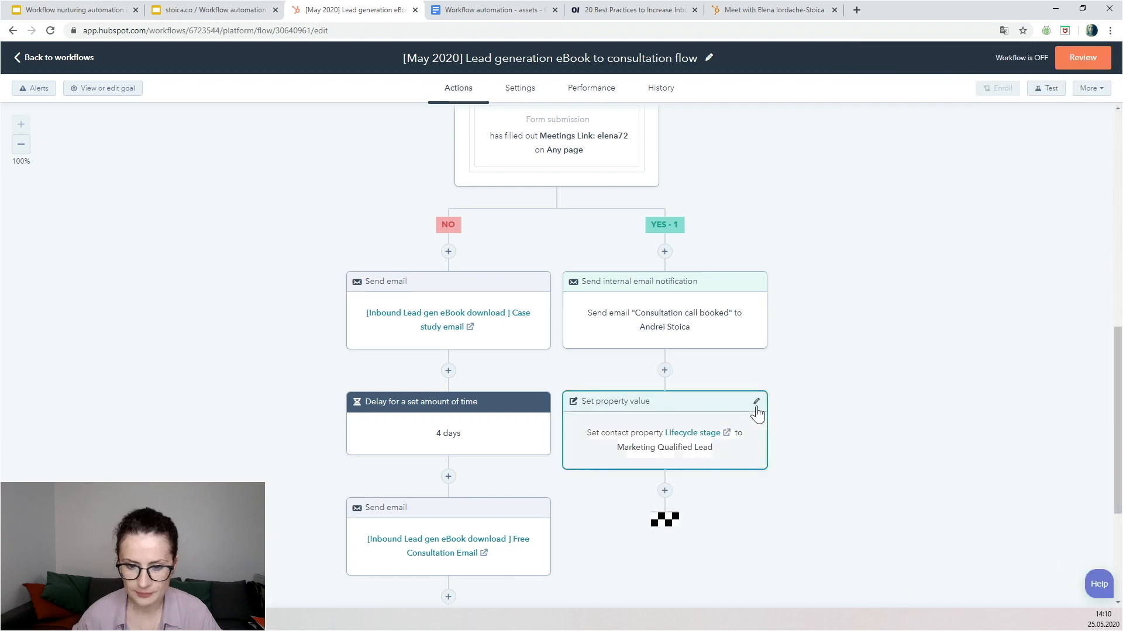
Step: Review the workflow from its final actions back to the enrollment trigger and zoom the canvas out to 80%
scroll(928, 402, up, 1)
scroll(928, 402, down, 5)
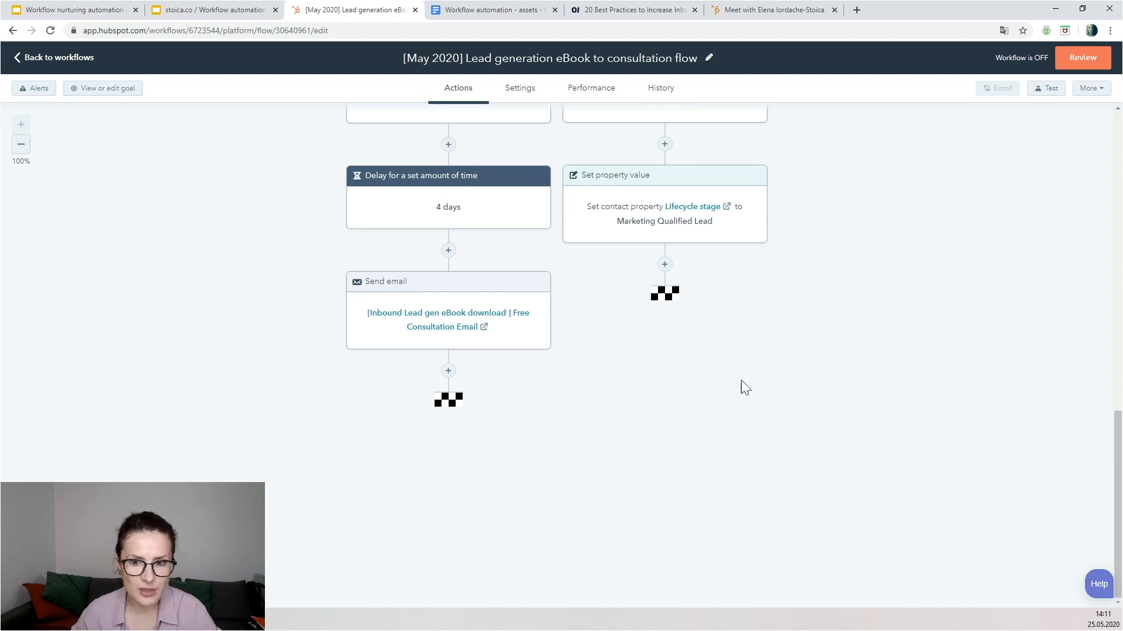
scroll(741, 383, up, 6)
scroll(328, 321, up, 8)
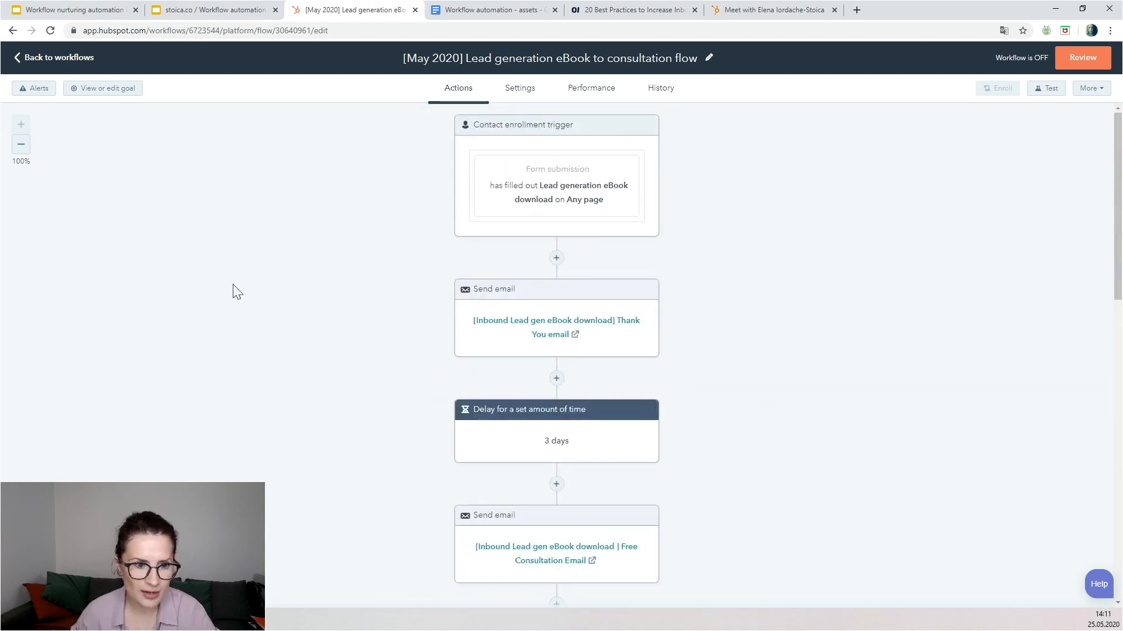
click(21, 145)
click(20, 146)
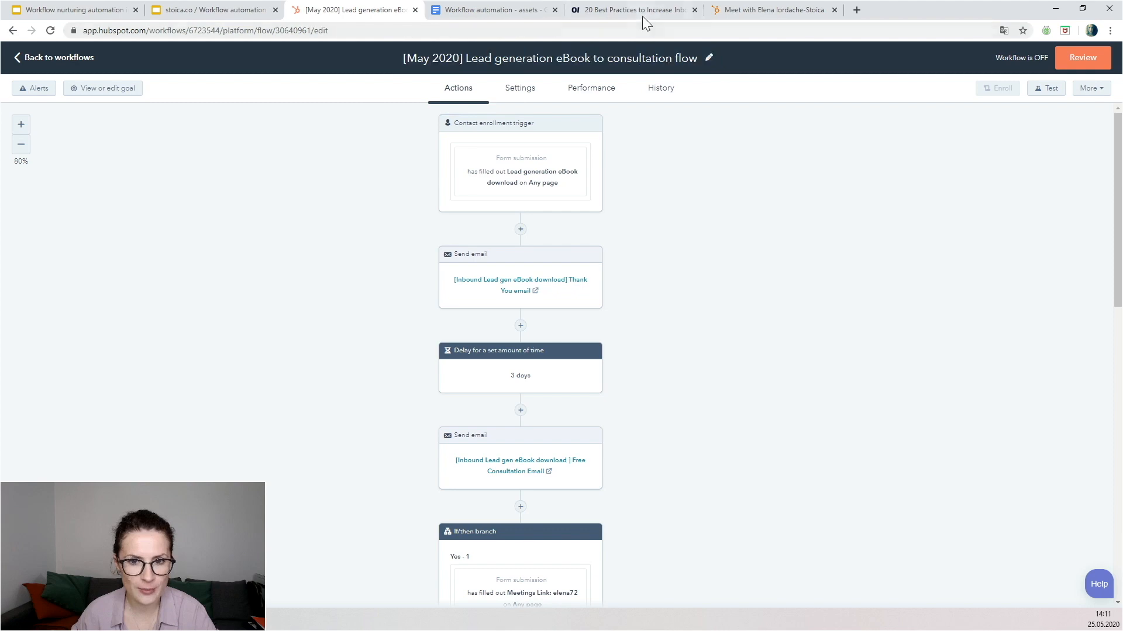
Step: Examine the eBook landing page and its download form, and return to the HubSpot workflow
click(661, 13)
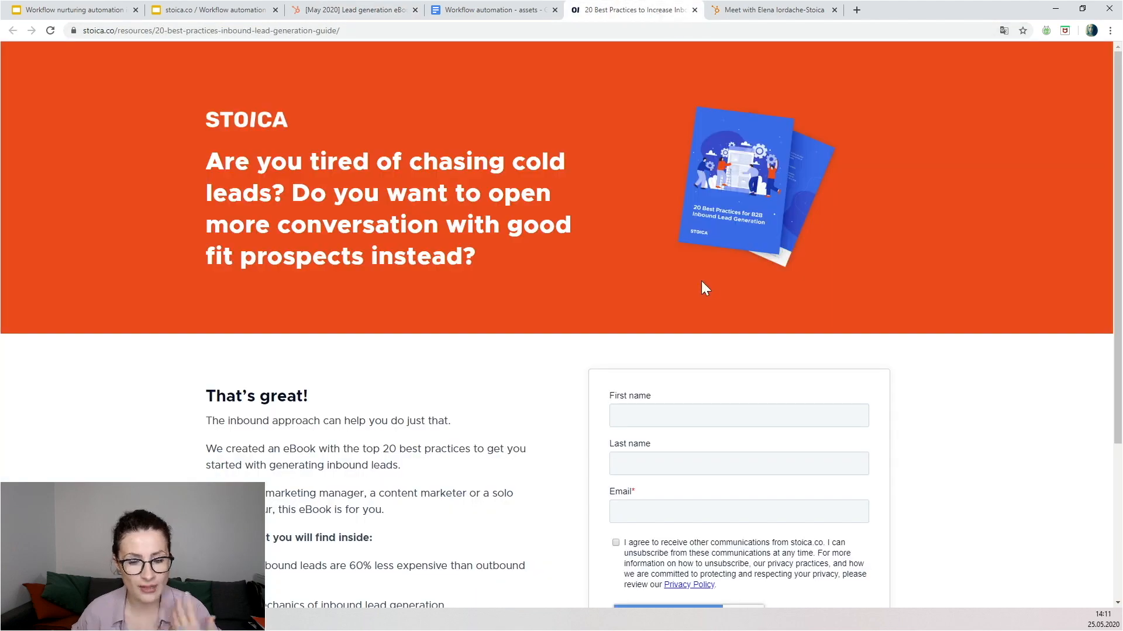
scroll(701, 282, down, 4)
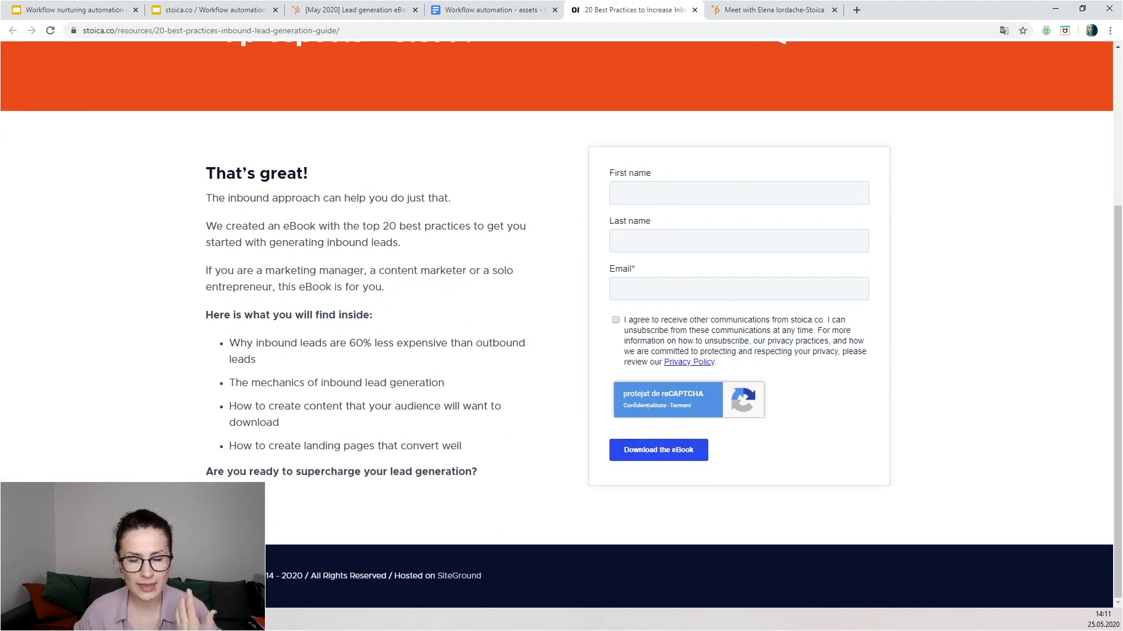
click(462, 13)
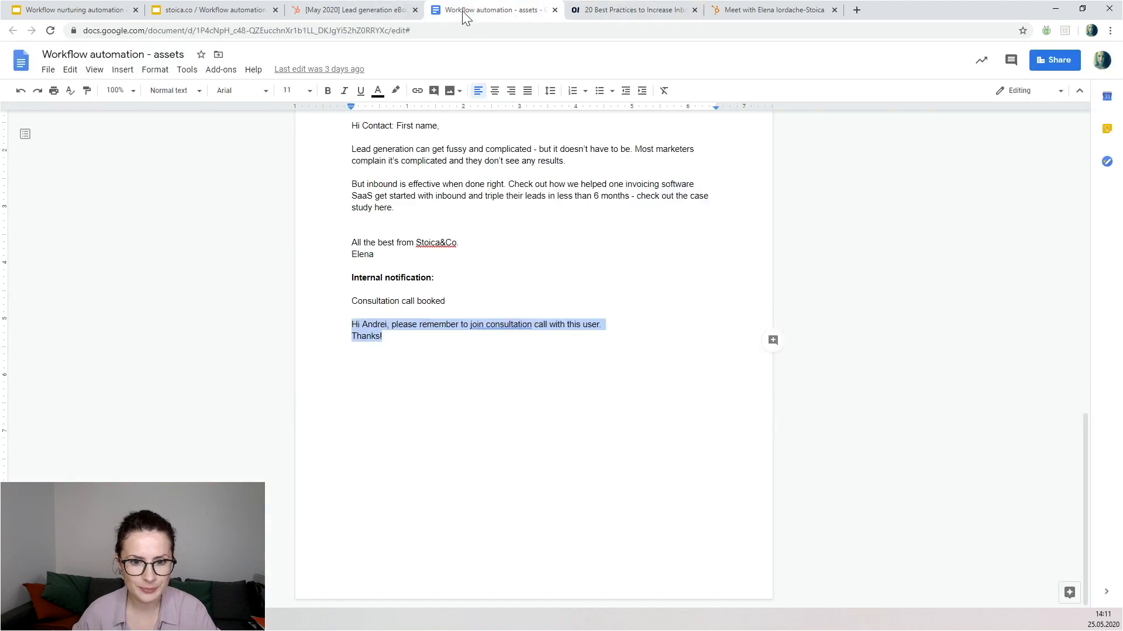
click(363, 12)
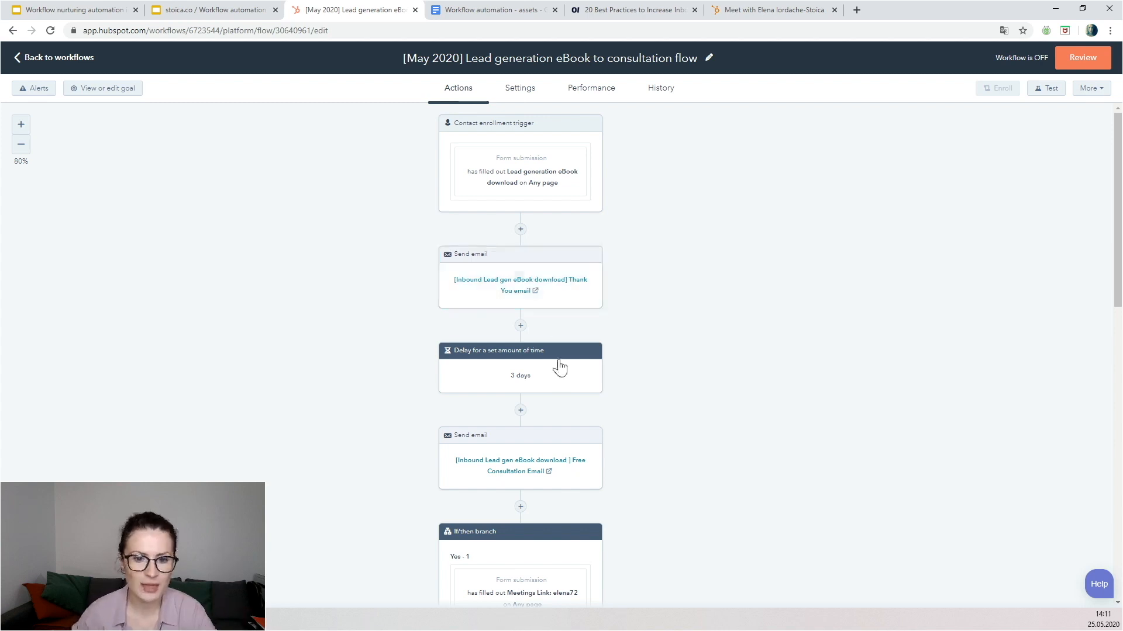
Step: Review the workflow sequence from the thank you email through the if/then branch to the last actions of both branches
scroll(519, 376, down, 3)
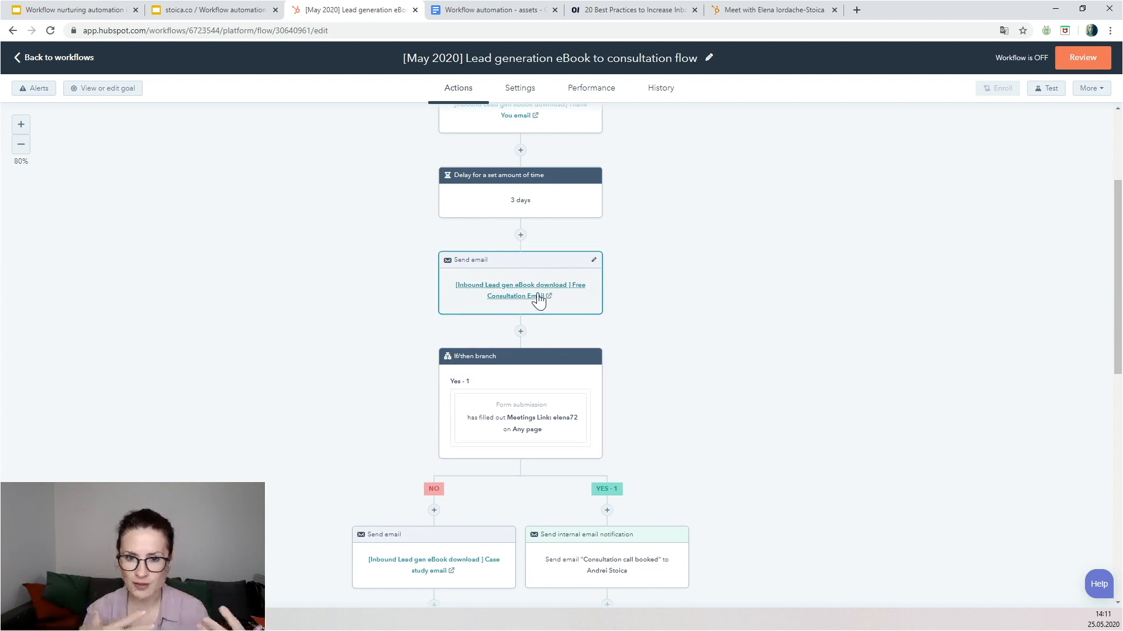
scroll(540, 316, down, 5)
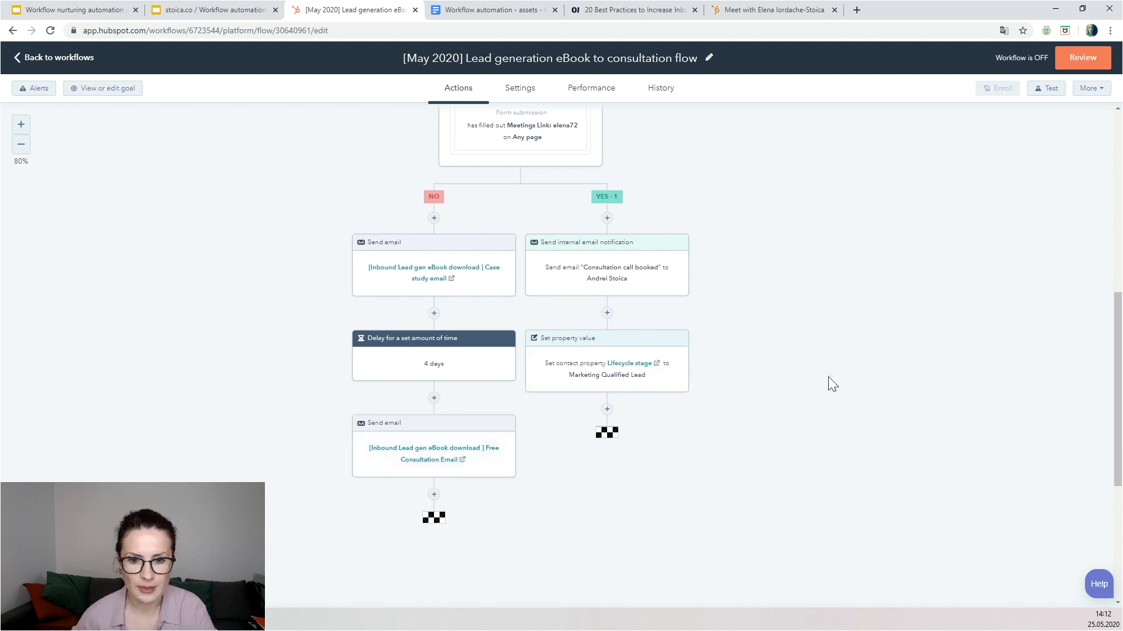
scroll(833, 387, up, 8)
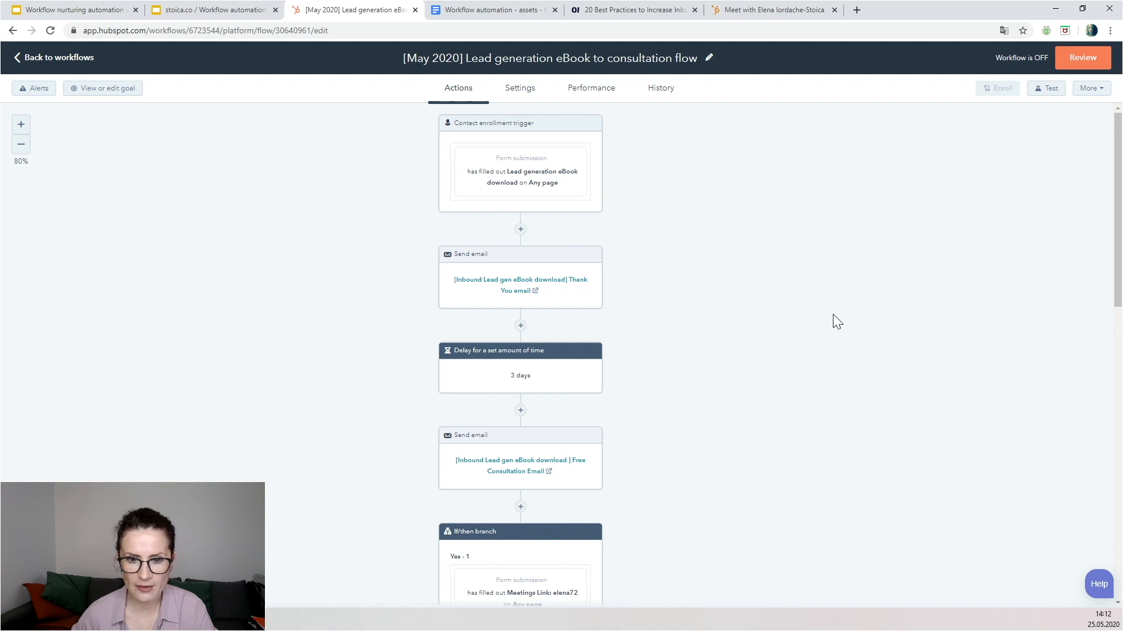
scroll(814, 336, down, 10)
scroll(813, 334, up, 8)
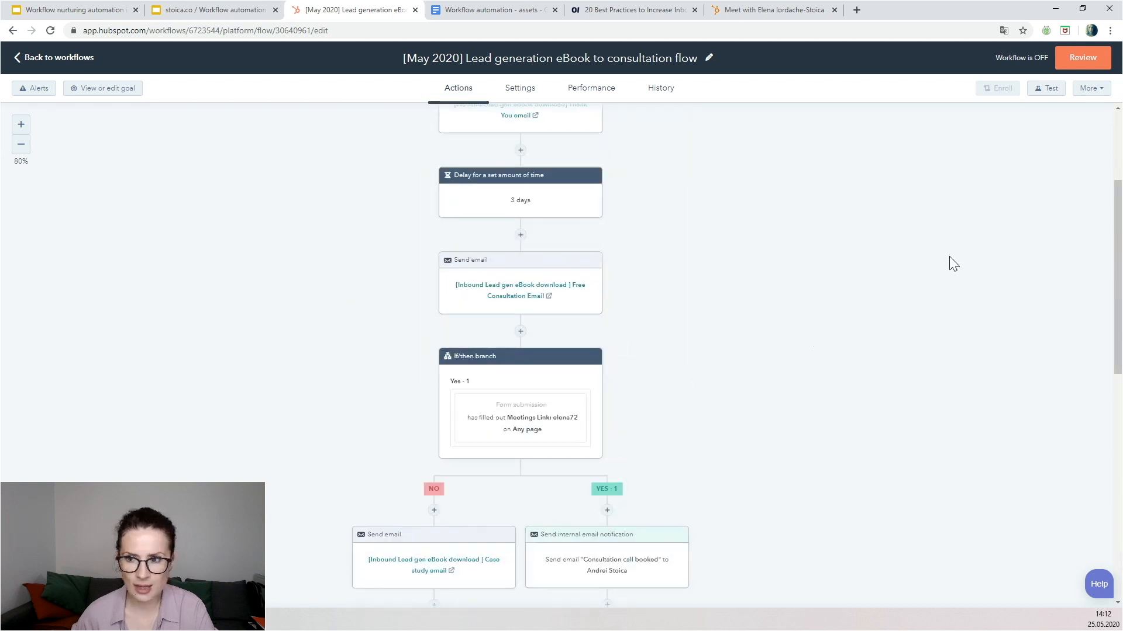
scroll(970, 222, up, 3)
Step: Look through the workflow's general settings, action logs and performance metrics
click(516, 88)
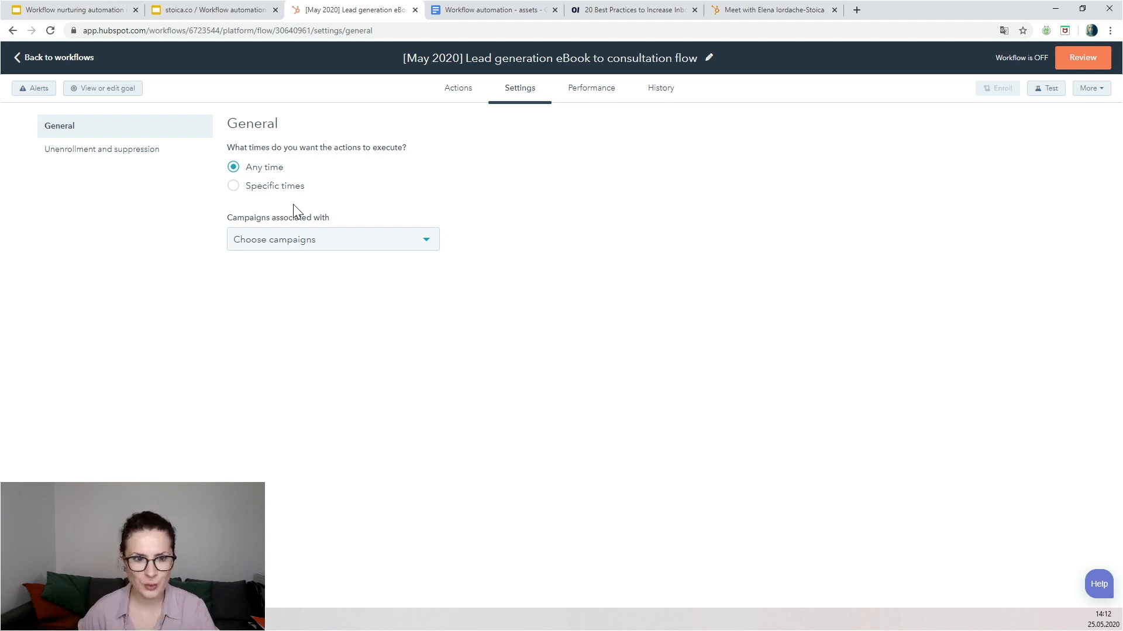
click(591, 90)
click(656, 89)
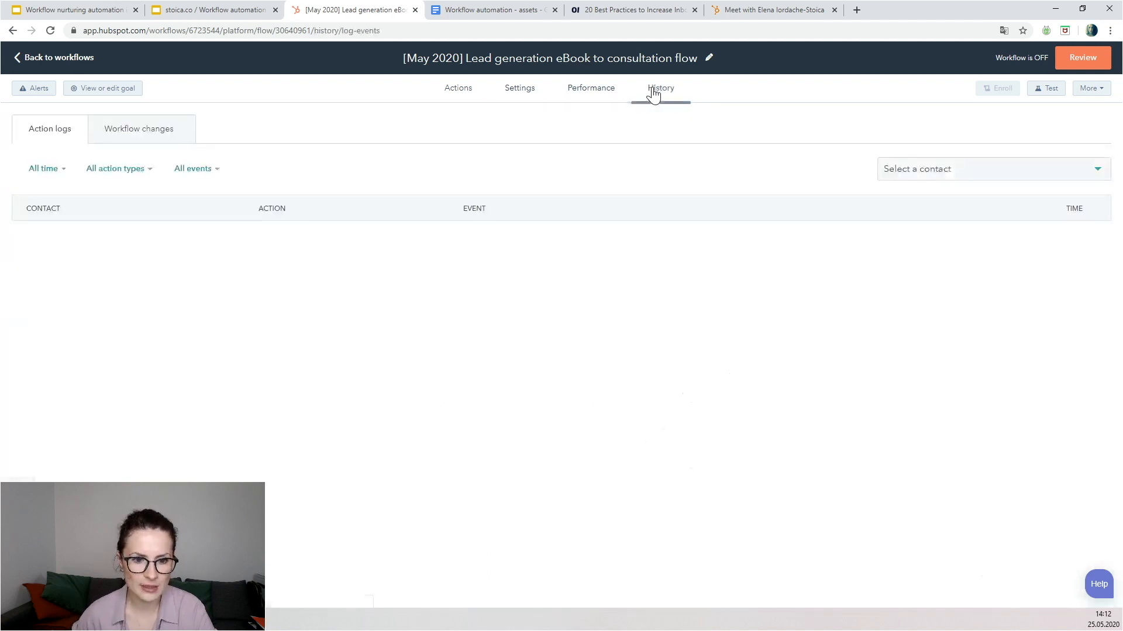
click(602, 90)
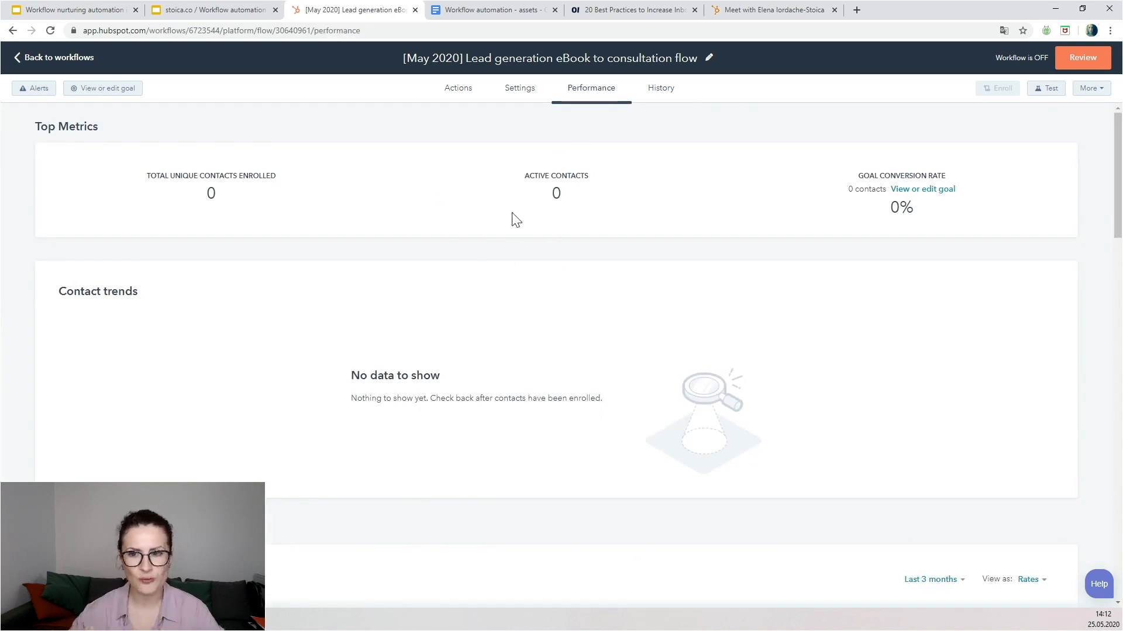
Step: Review the workflow and turn it on, enrolling only contacts who meet the trigger criteria after it is turned on
click(1074, 63)
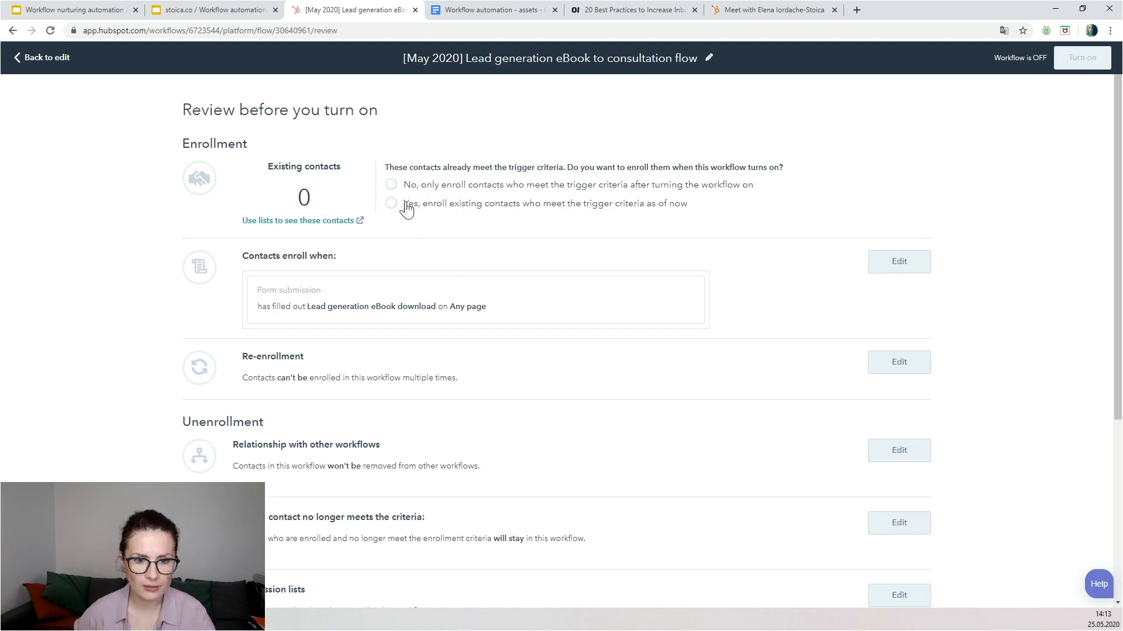
click(391, 184)
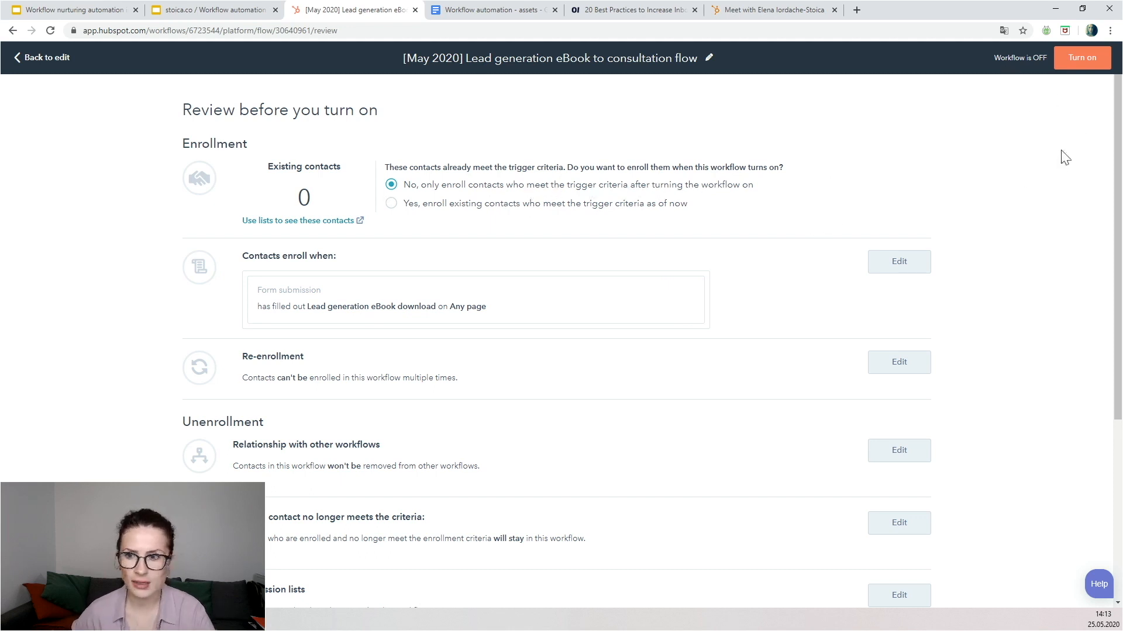
click(1076, 62)
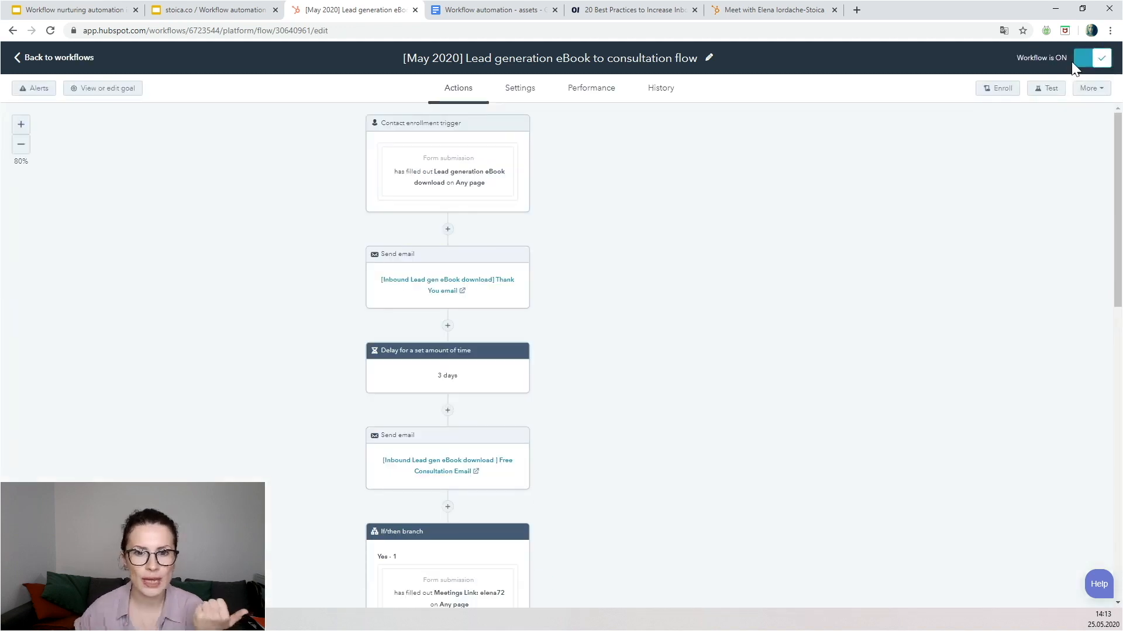
Step: Revisit the eBook landing page and review the activated workflow from its enrollment trigger to the end of both branches
click(602, 10)
scroll(584, 222, up, 3)
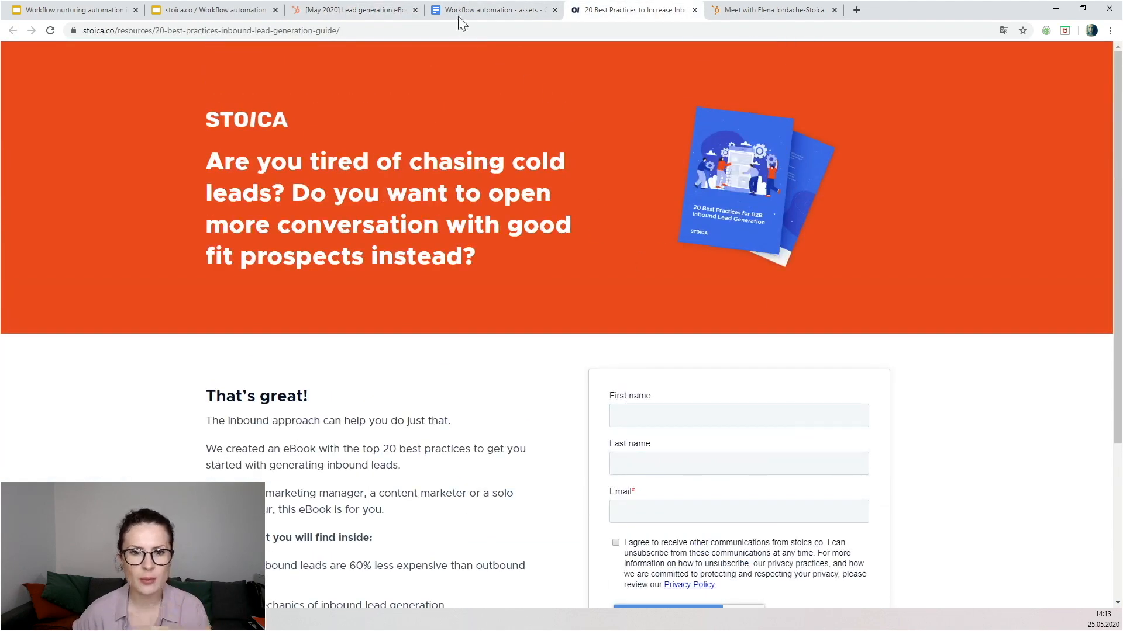
click(368, 11)
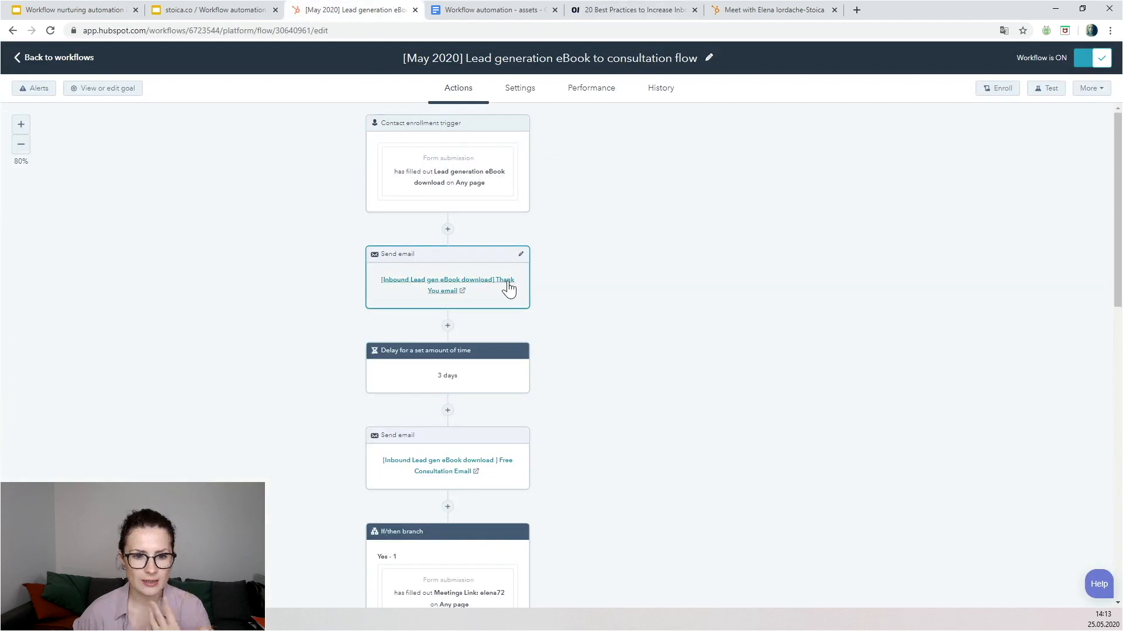
scroll(723, 302, down, 8)
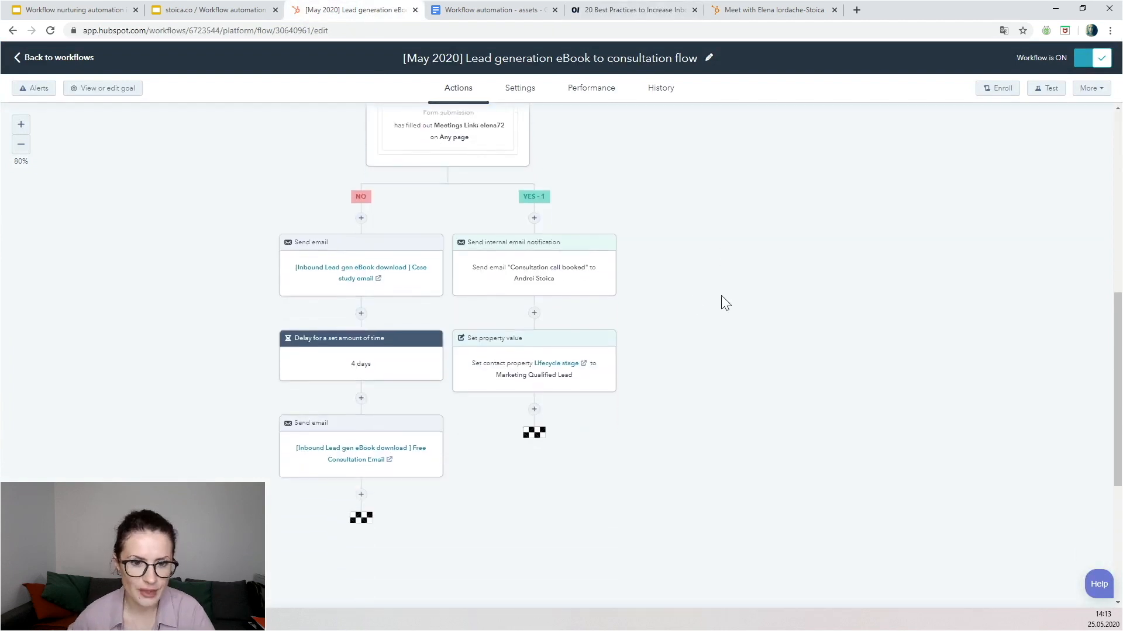
scroll(723, 304, up, 8)
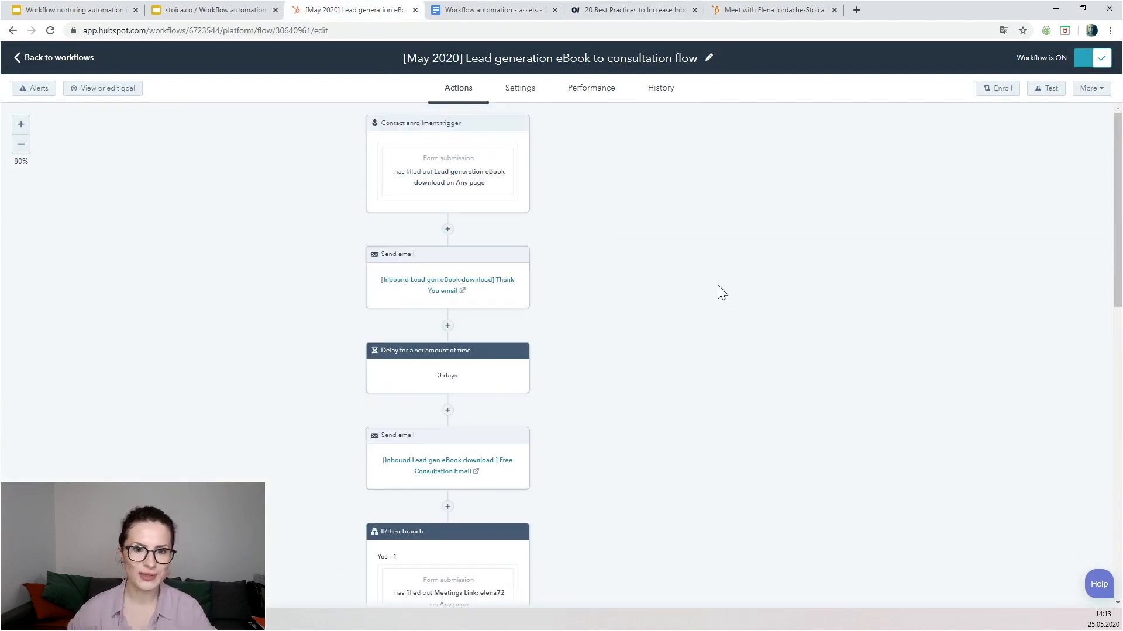